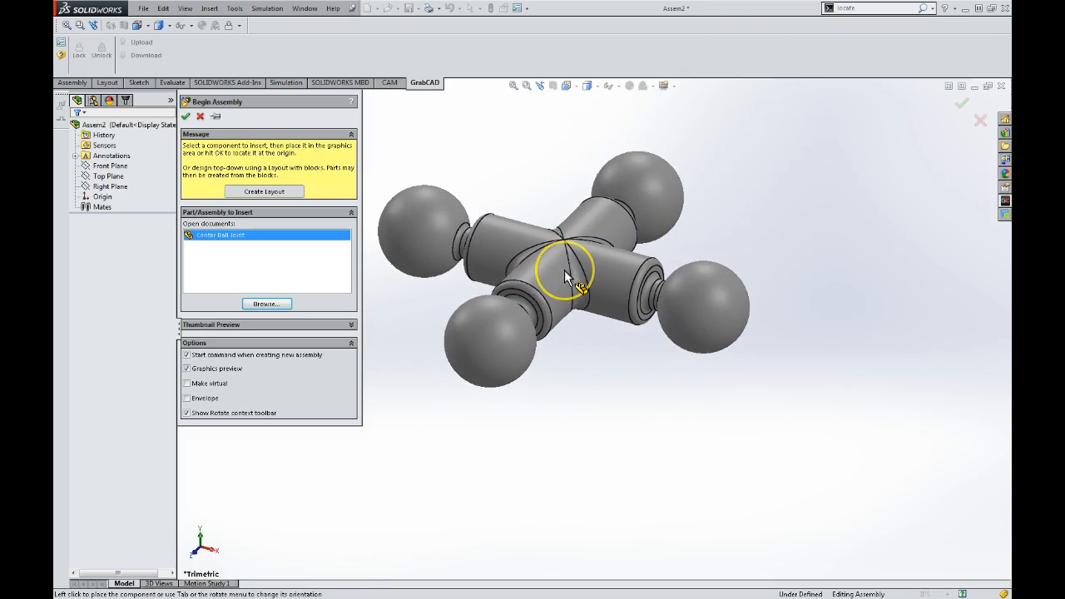
Step: Turn on the display of origins and place the Center Ball Joint at the assembly origin
left_click_drag(564, 271, 265, 13)
left_click(184, 9)
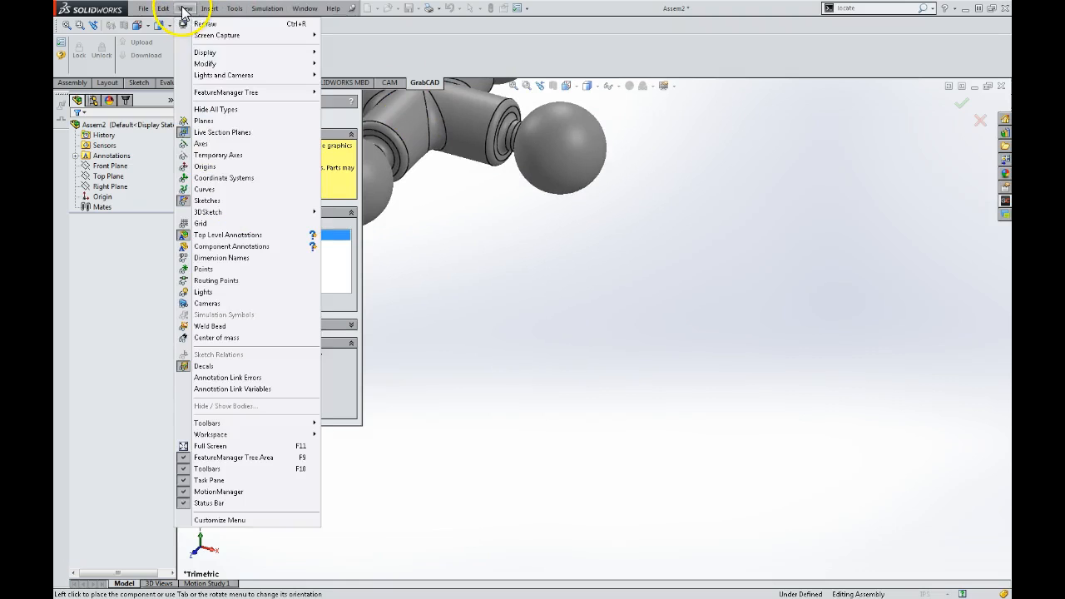
left_click(184, 168)
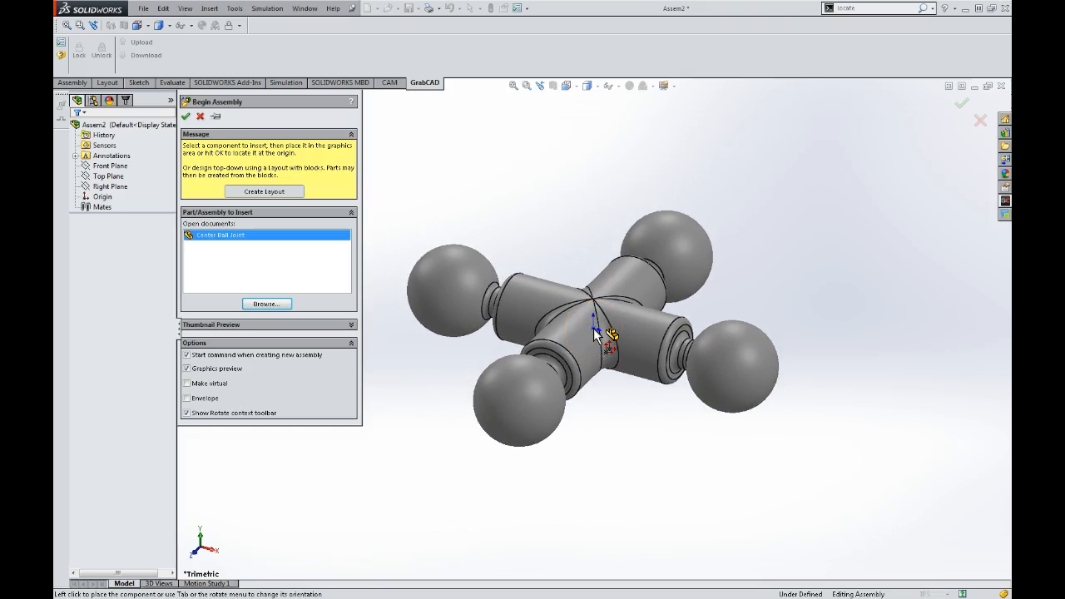
left_click(594, 329)
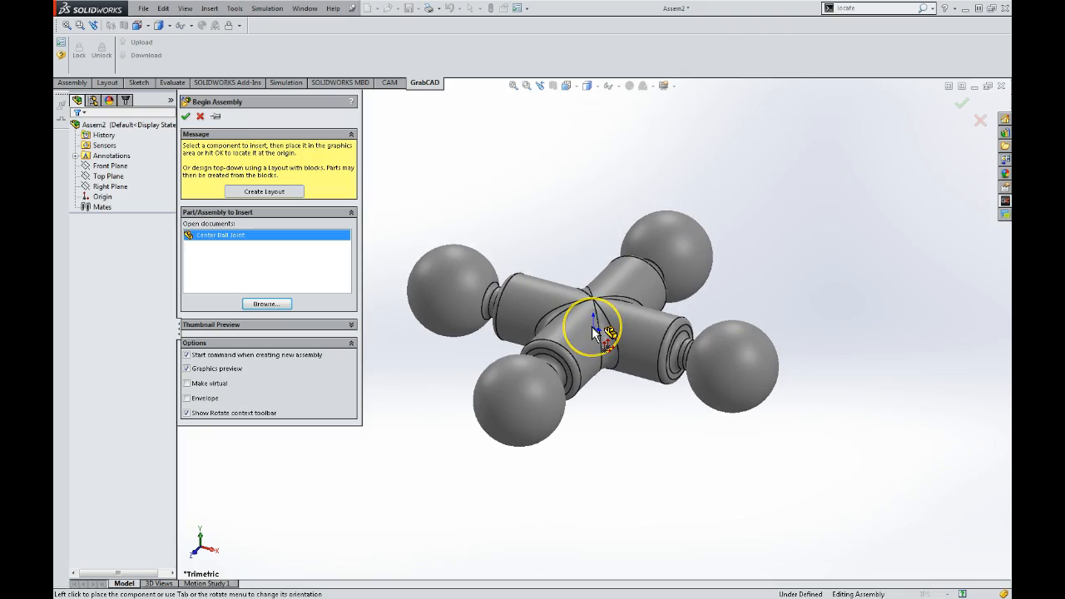
left_click(593, 331)
left_click_drag(592, 328, 253, 278)
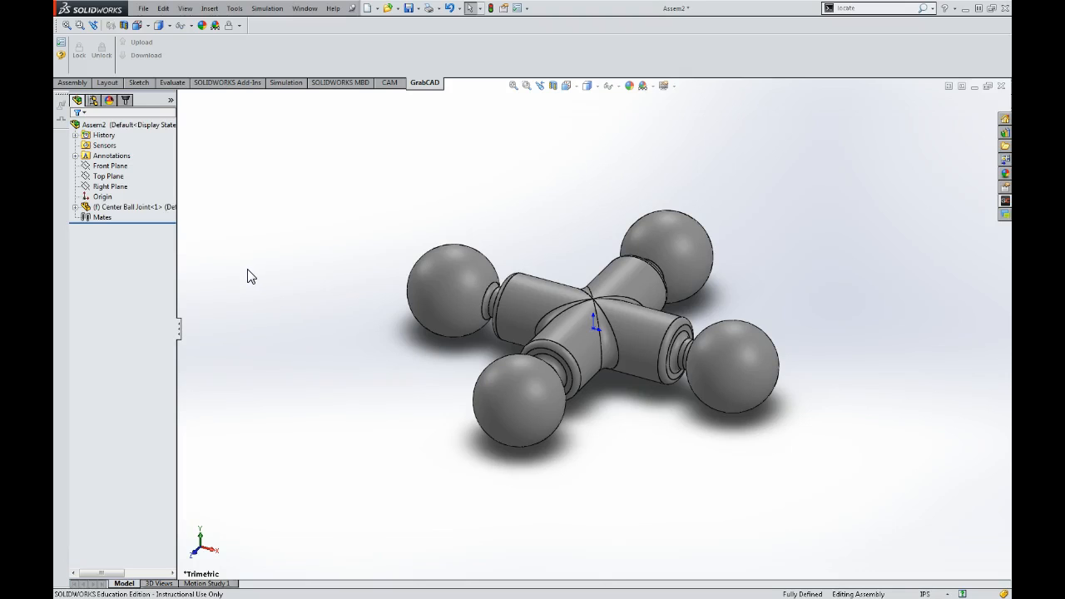
left_click(88, 208)
right_click(88, 208)
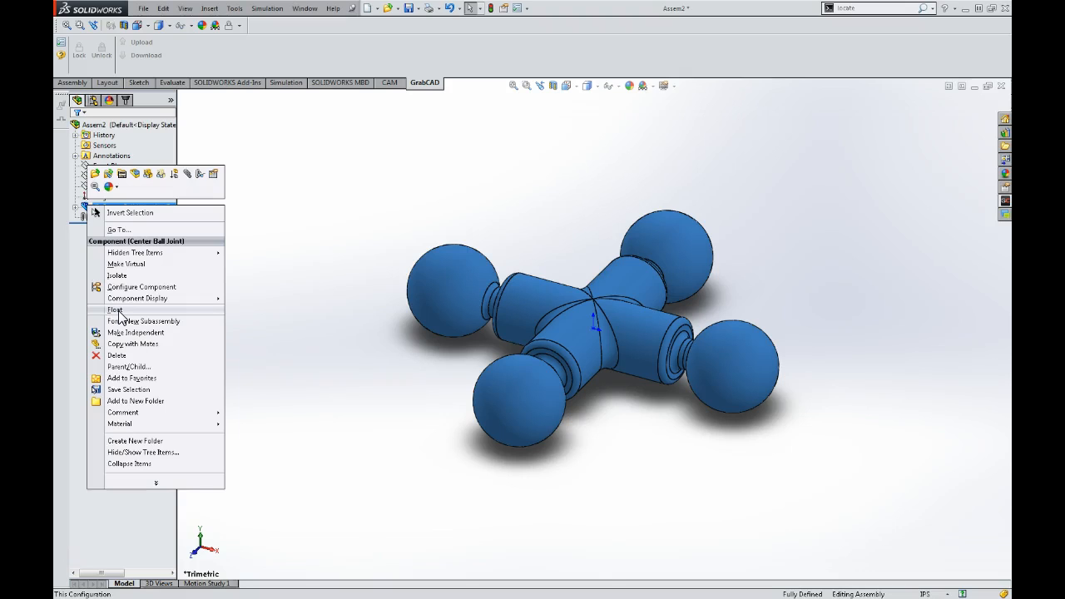
left_click(297, 173)
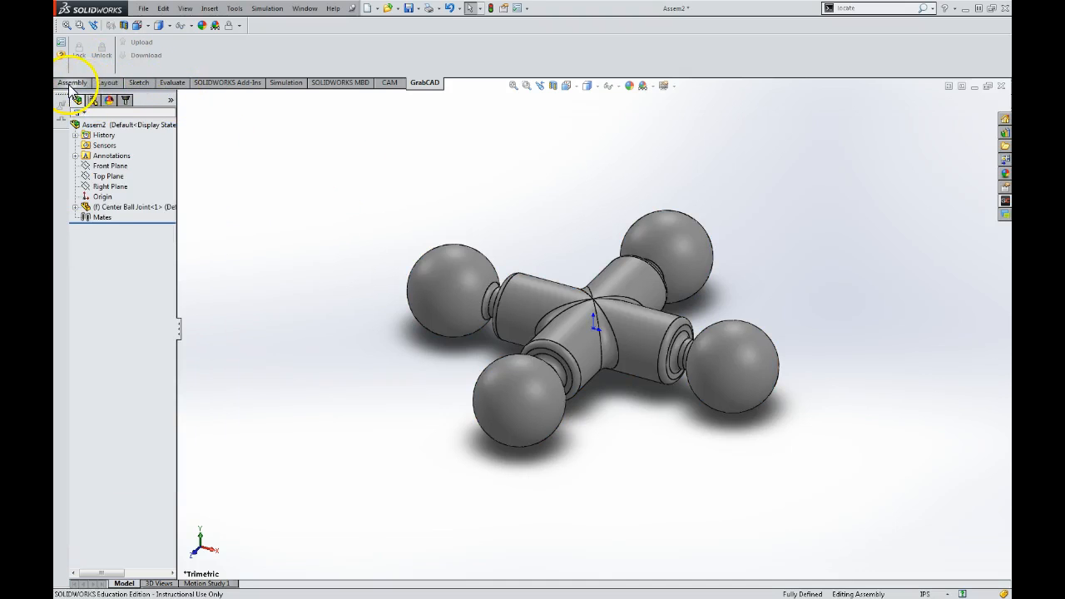
Step: Insert the Ball Joint Arm part from the Ball Joint Assembly folder and place it above the center joint
left_click(72, 83)
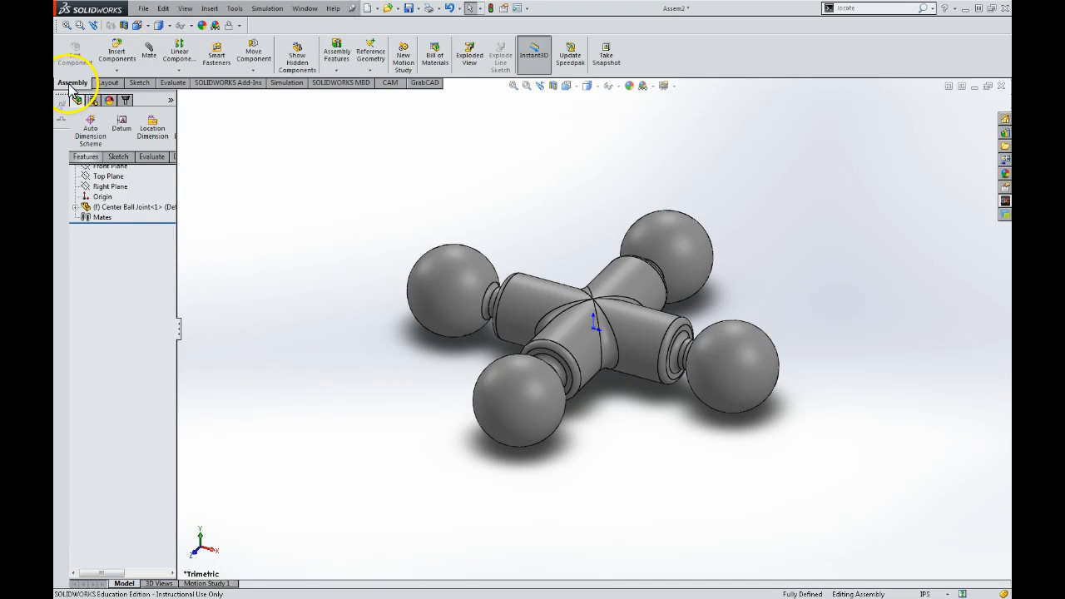
left_click(117, 58)
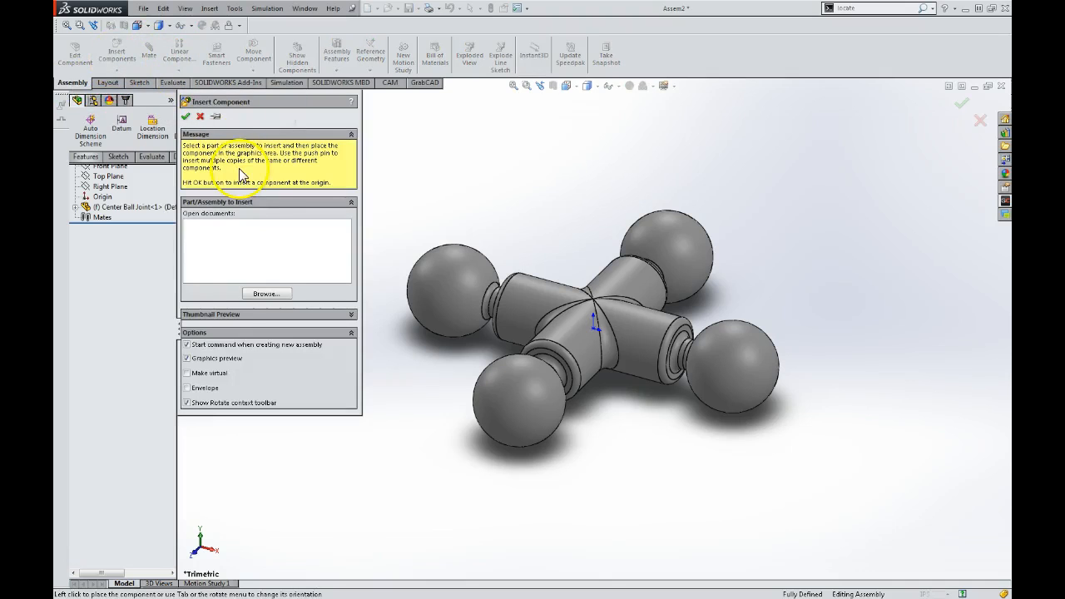
left_click(265, 294)
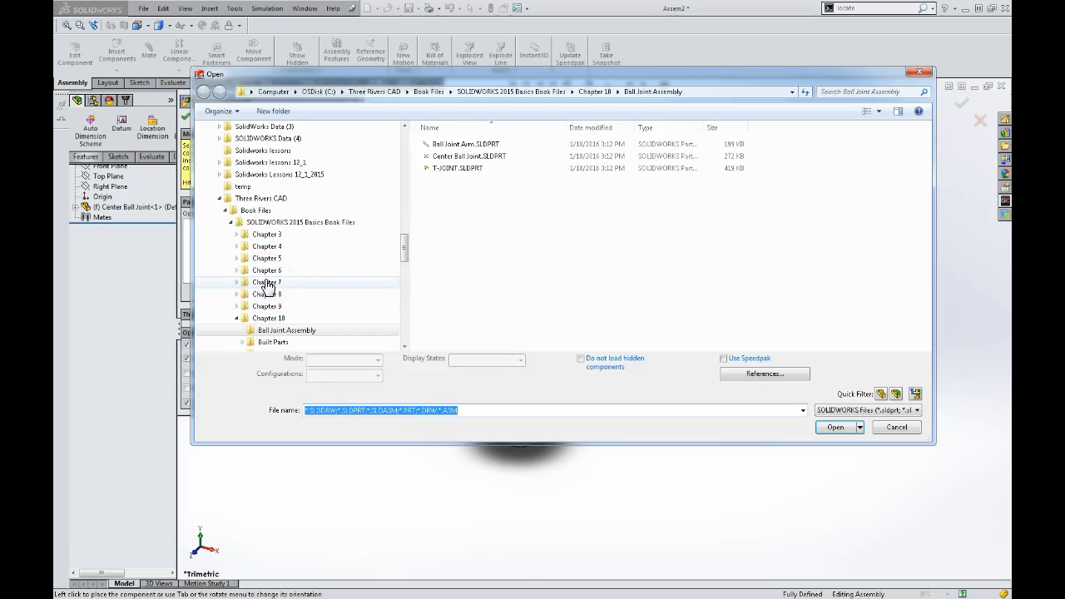
double_click(456, 145)
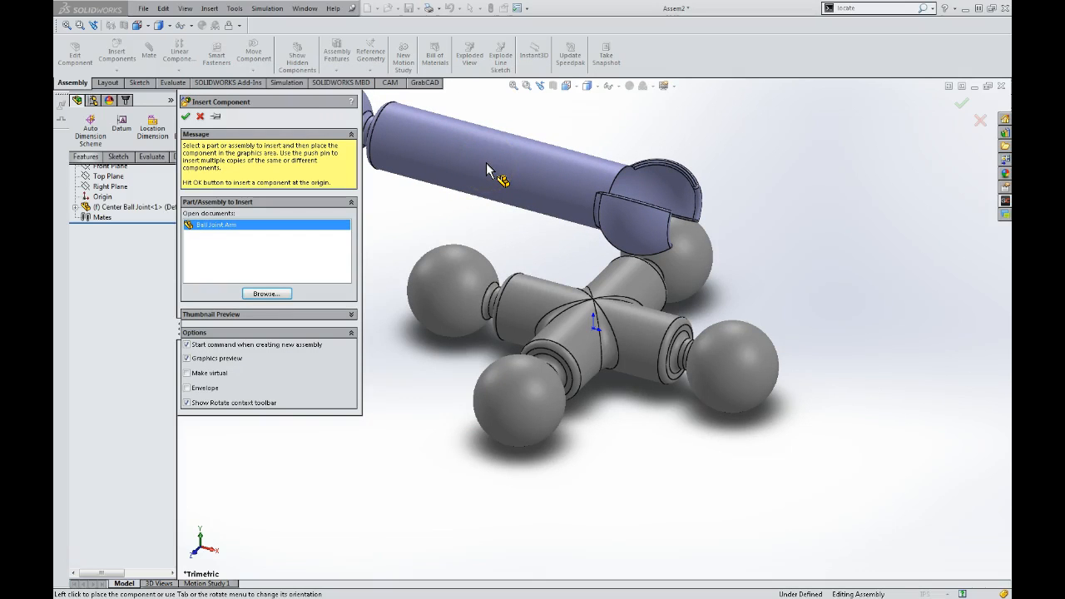
left_click(497, 179)
left_click_drag(497, 179, 463, 116)
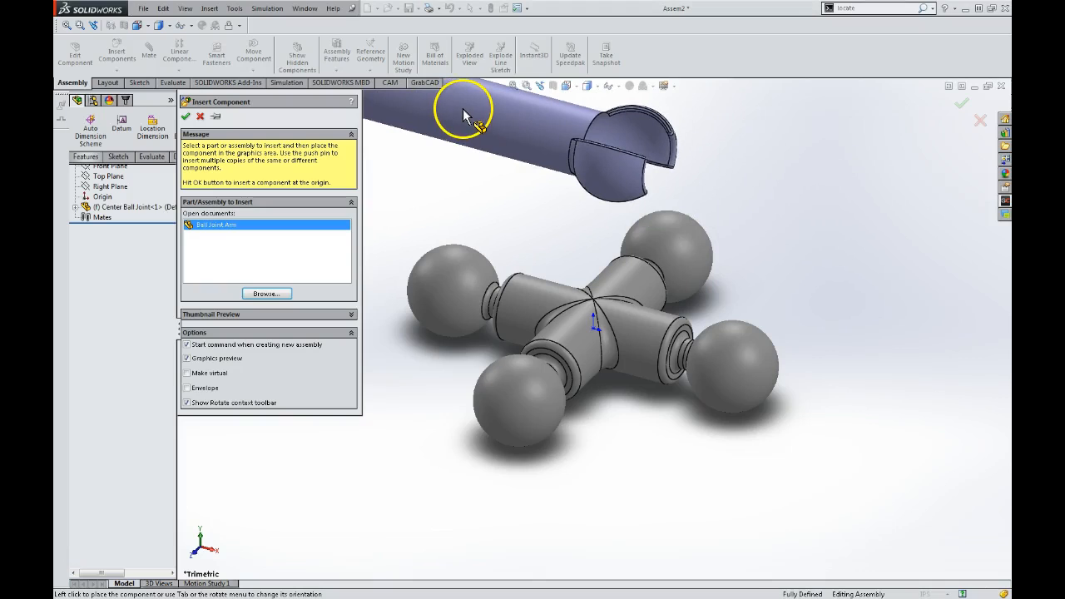
left_click(463, 116)
left_click(464, 113)
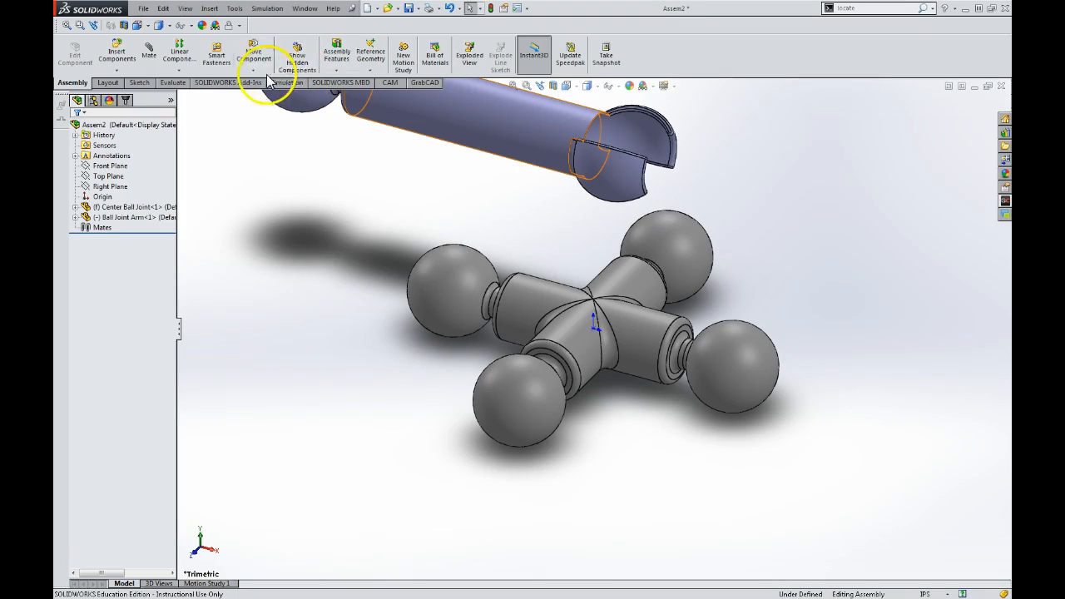
Step: Add a concentric mate between the center joint's rear ball and the arm's inner spherical socket face
left_click(148, 58)
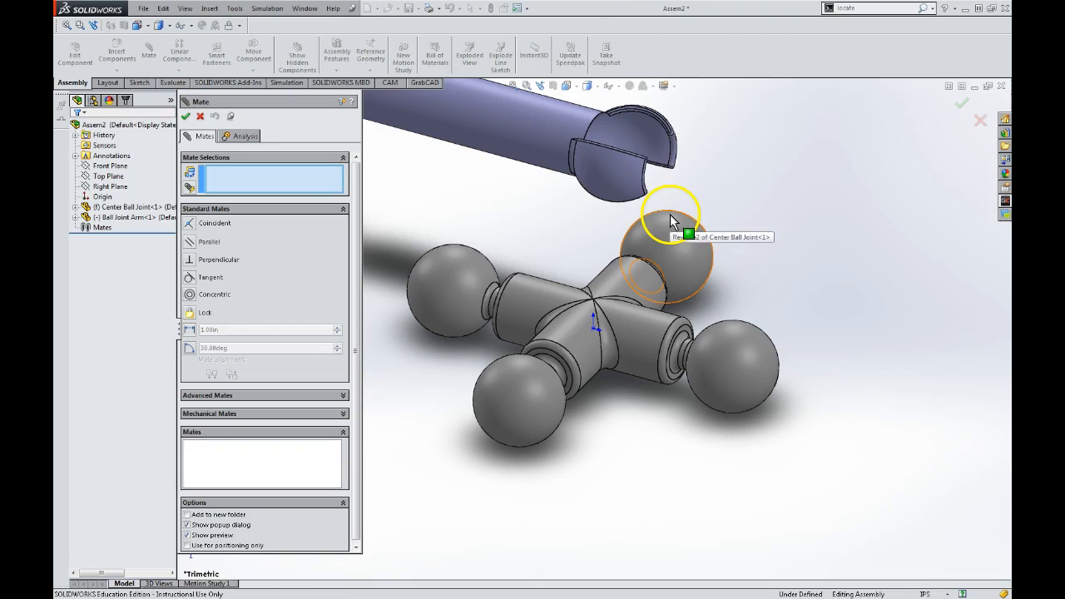
left_click(678, 243)
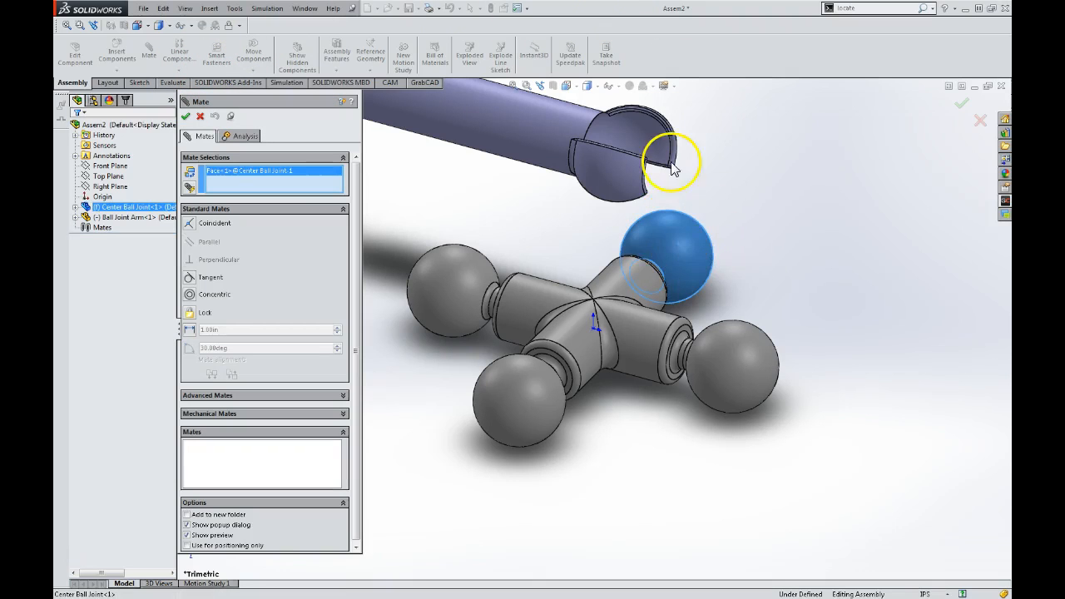
left_click(650, 143)
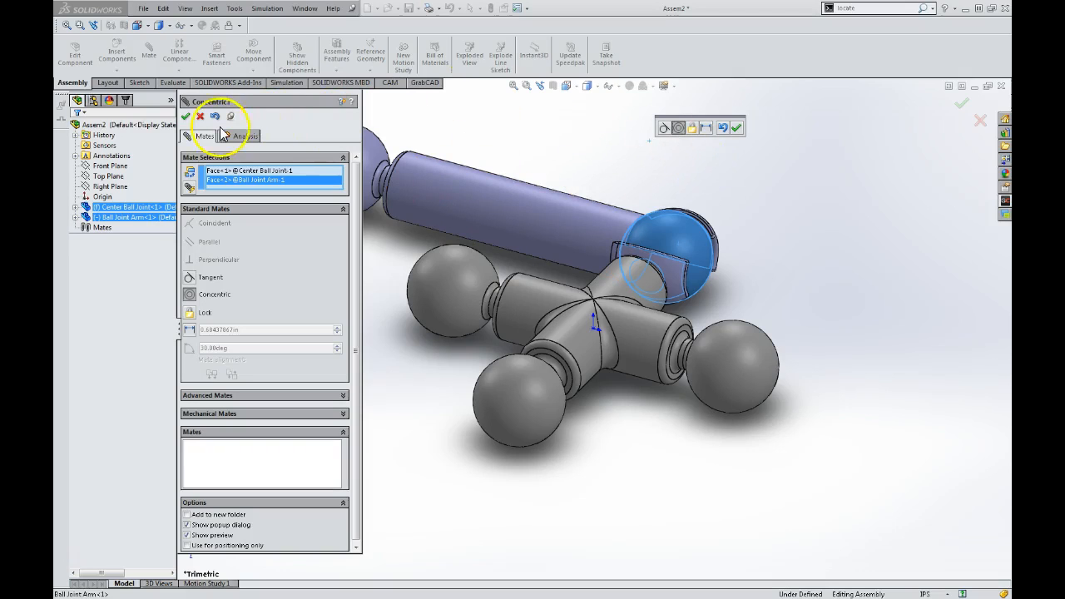
left_click(186, 117)
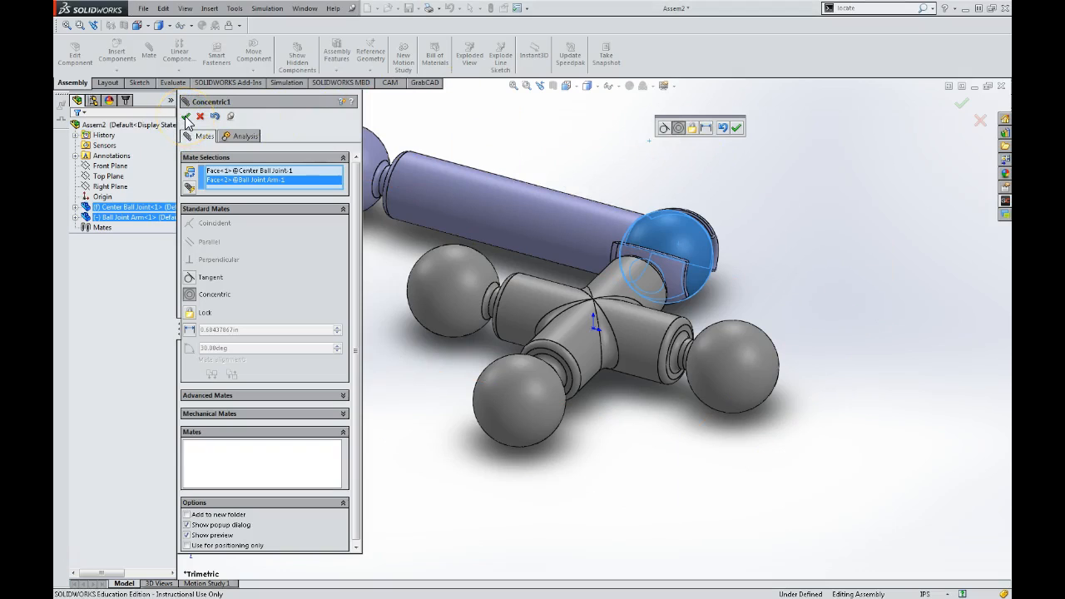
left_click(185, 117)
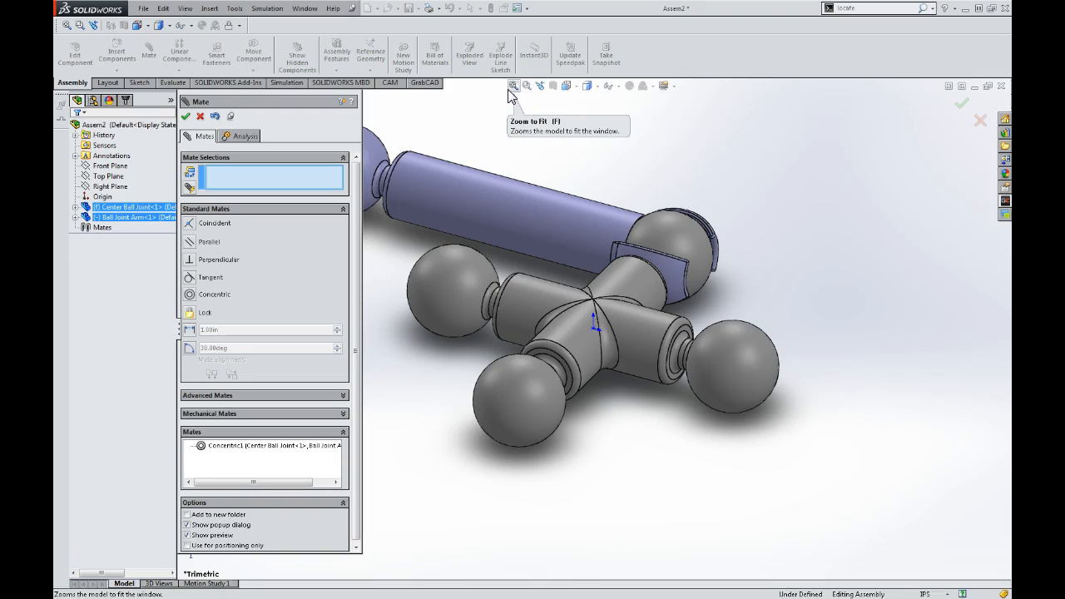
left_click(186, 118)
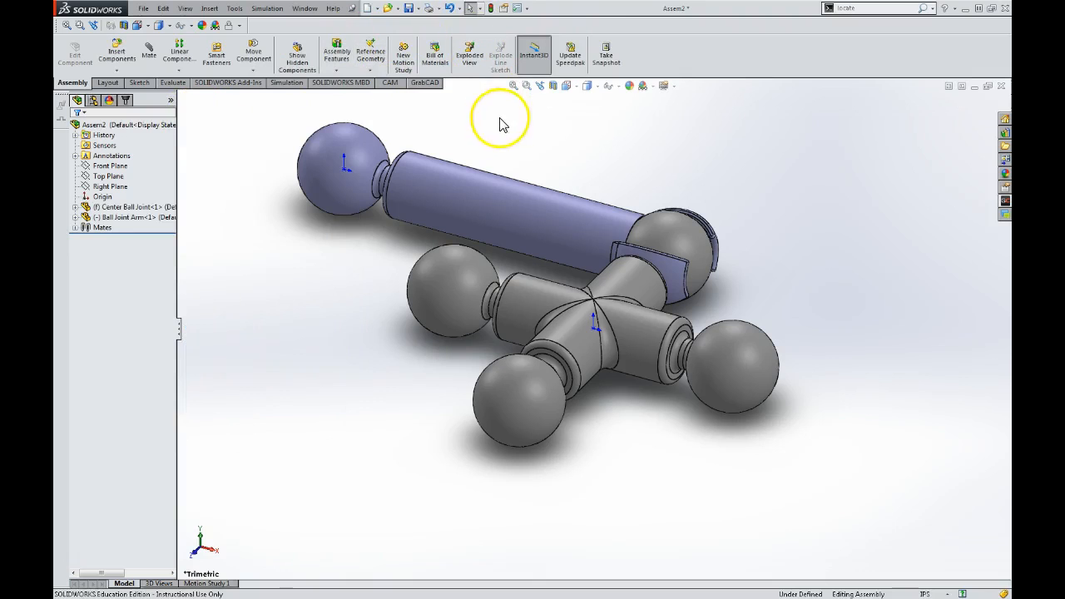
Step: Swing the Ball Joint Arm around its ball with Move Component so it points upward, tilted away from the center joint
left_click(253, 54)
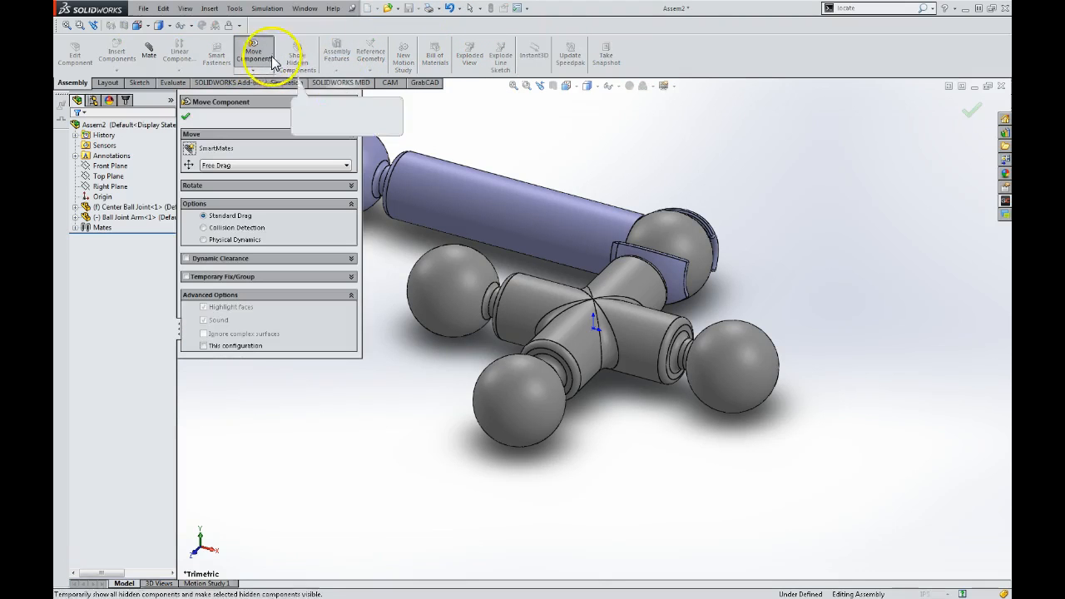
scroll(422, 154, "up", 2)
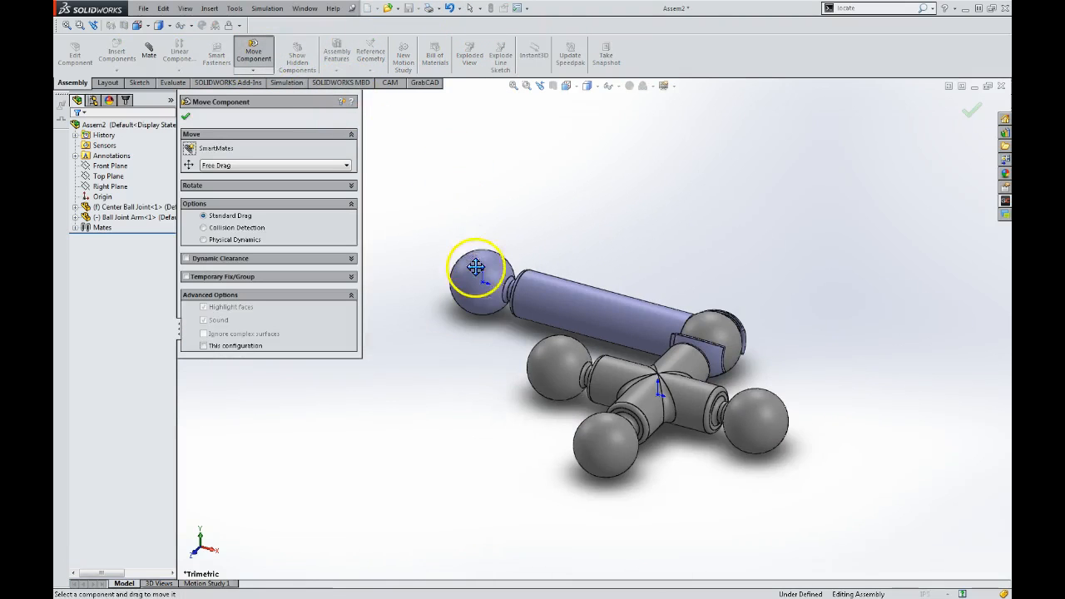
left_click_drag(480, 280, 755, 148)
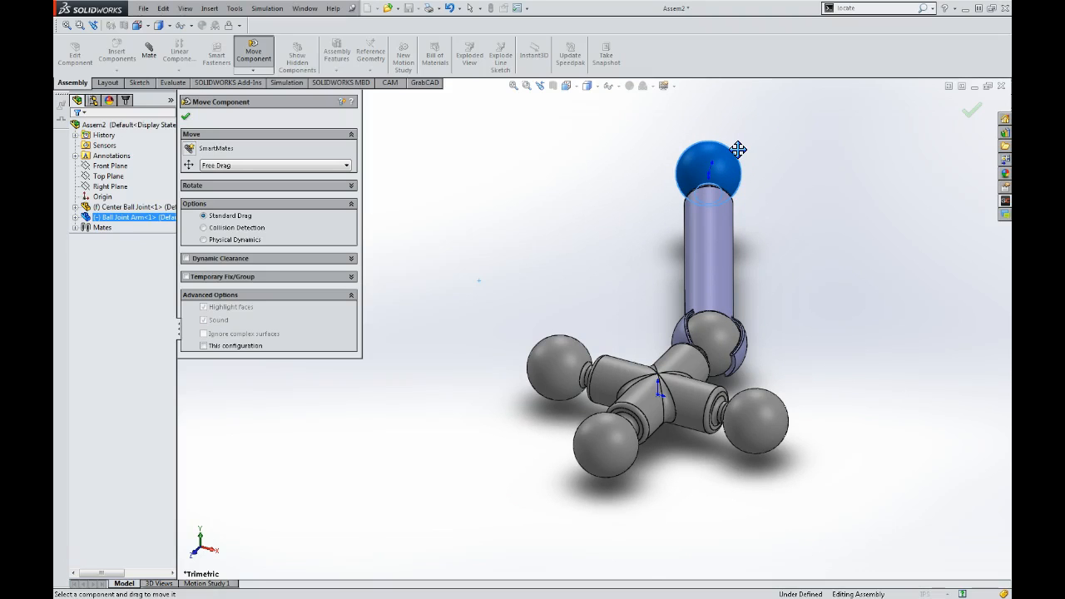
left_click_drag(708, 172, 794, 135)
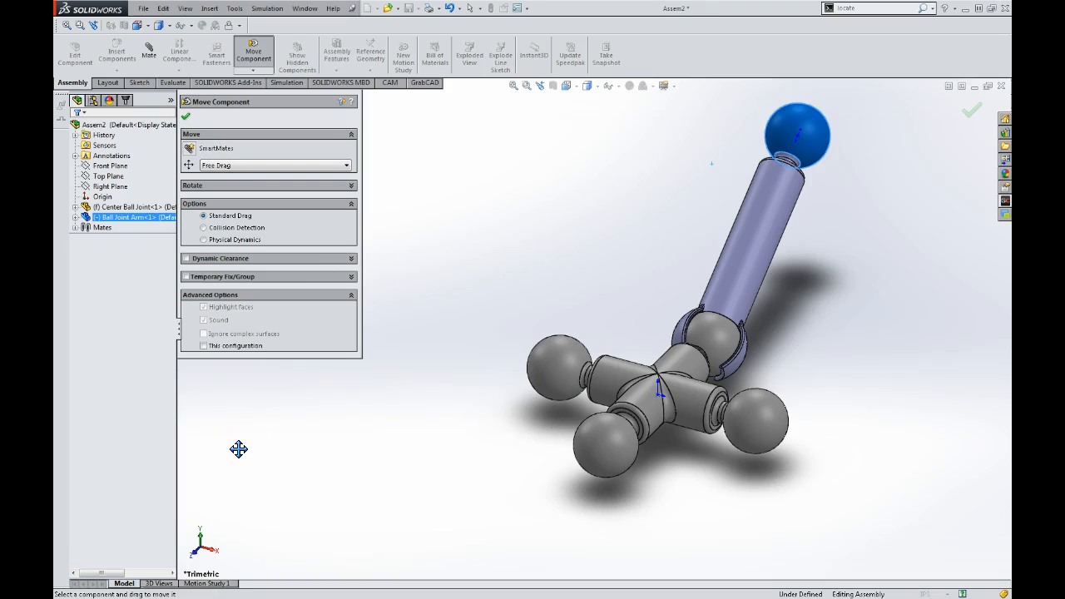
left_click(254, 480)
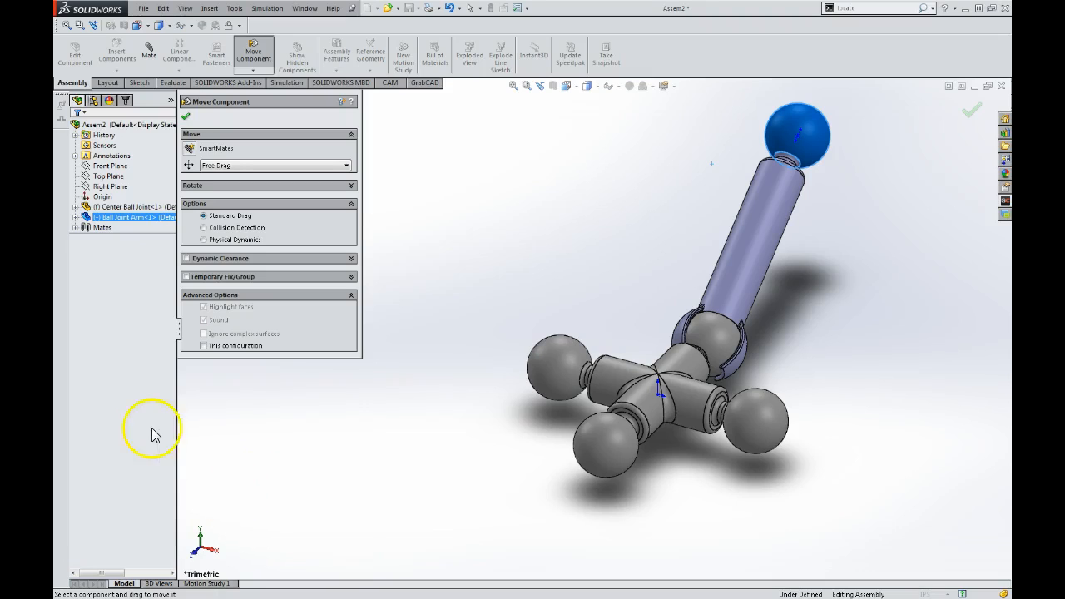
left_click(186, 118)
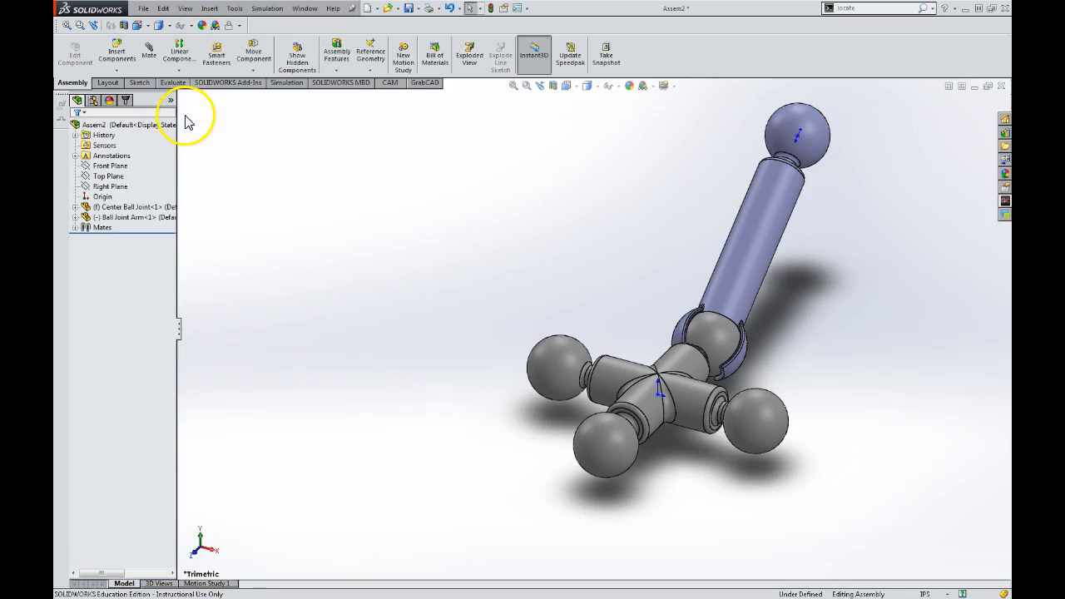
Step: Insert a second Ball Joint Arm and place it to the left of the first arm, above the center joint
left_click(116, 58)
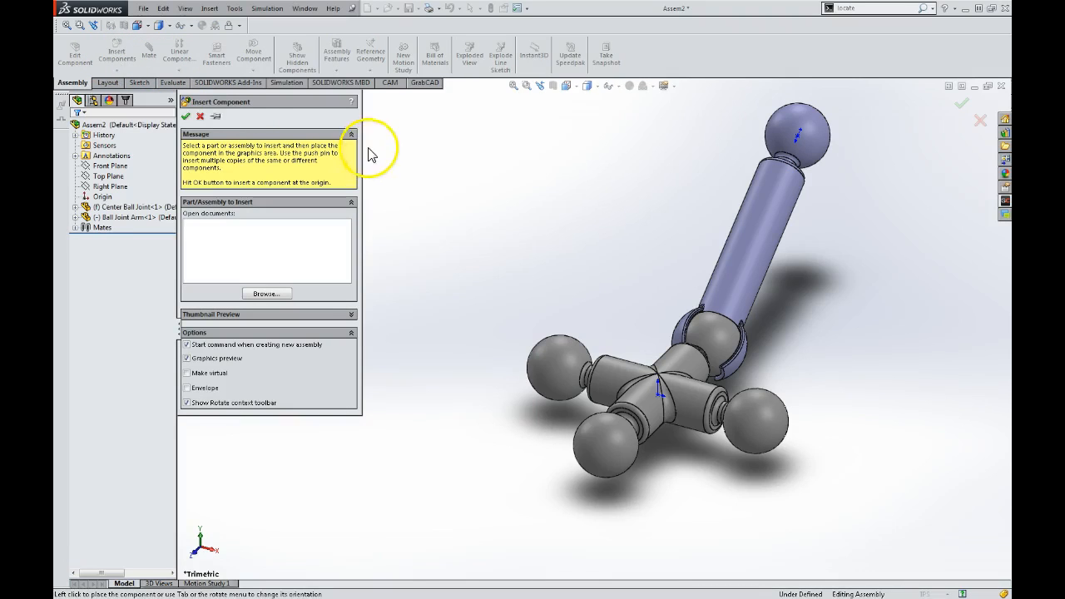
left_click(199, 115)
left_click(115, 73)
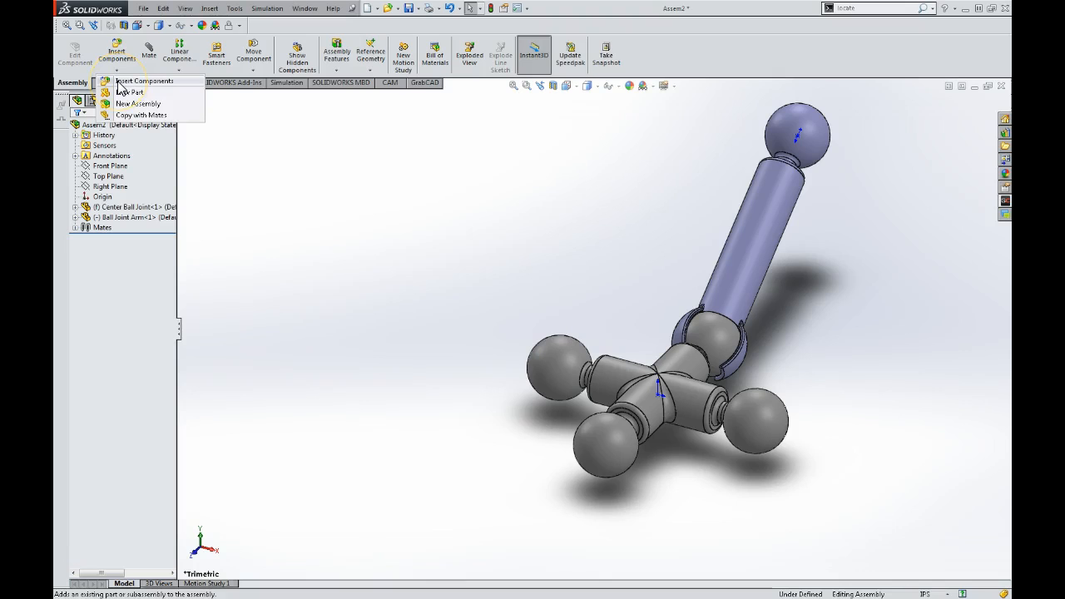
left_click(118, 83)
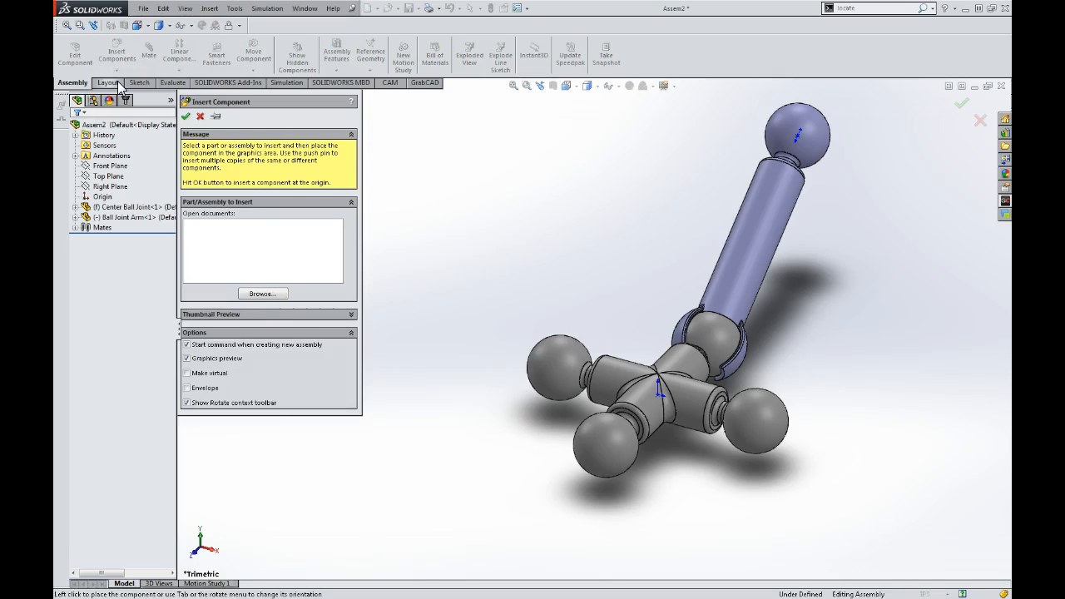
left_click(263, 296)
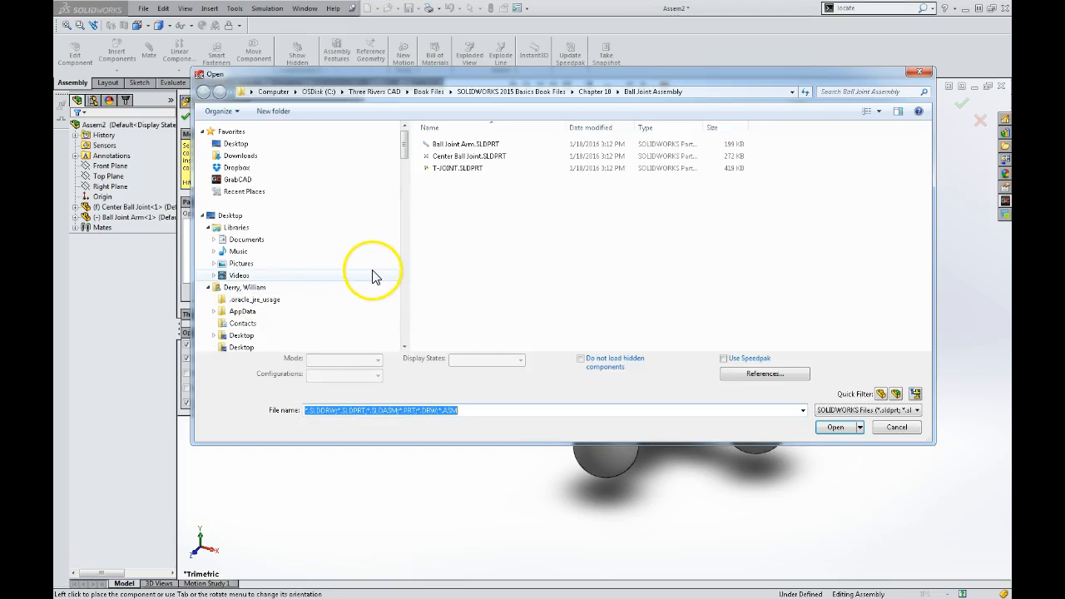
left_click(456, 145)
double_click(456, 153)
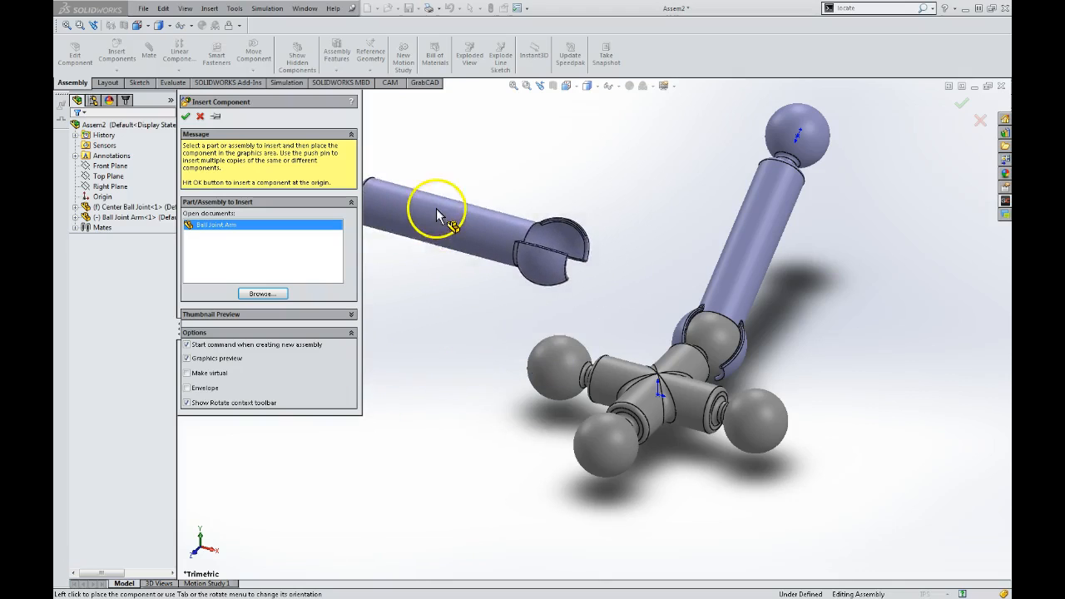
left_click(428, 192)
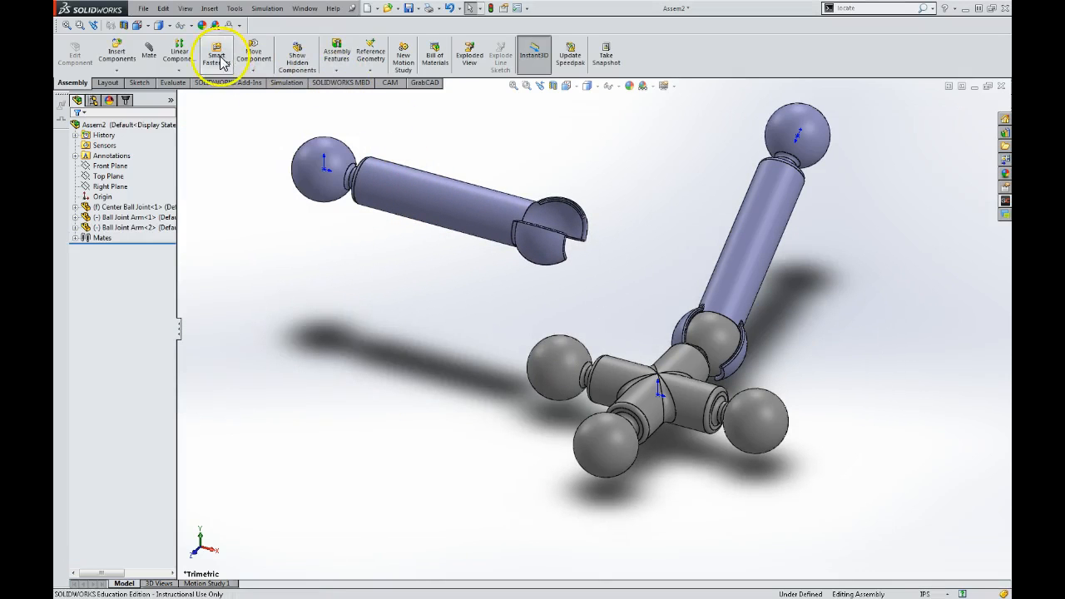
Step: Add a concentric mate between the second arm's inner socket face and the center joint's left ball
left_click(149, 54)
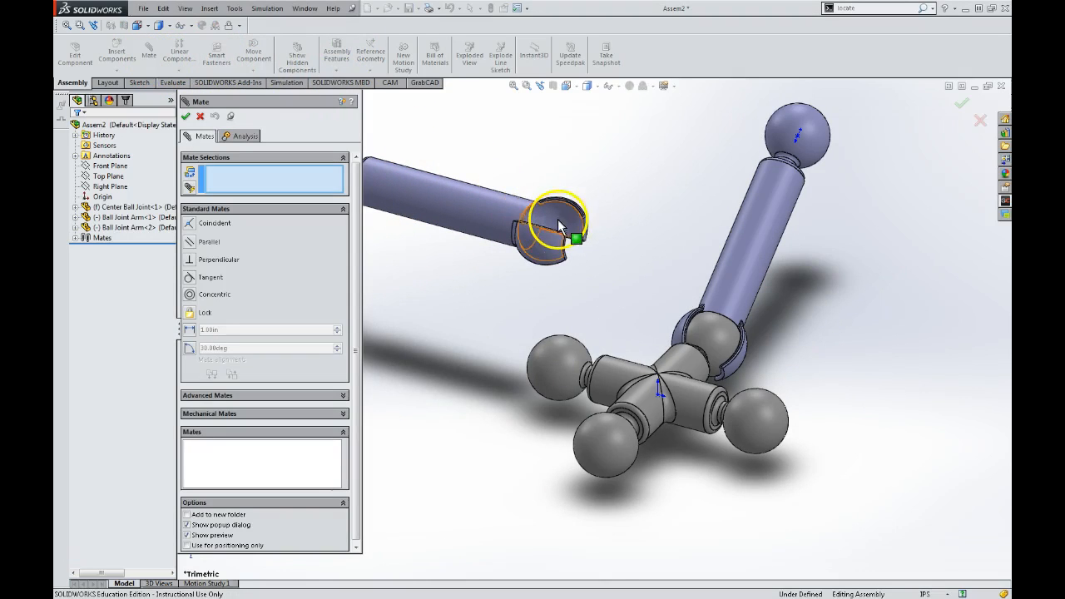
left_click(558, 219)
left_click(551, 370)
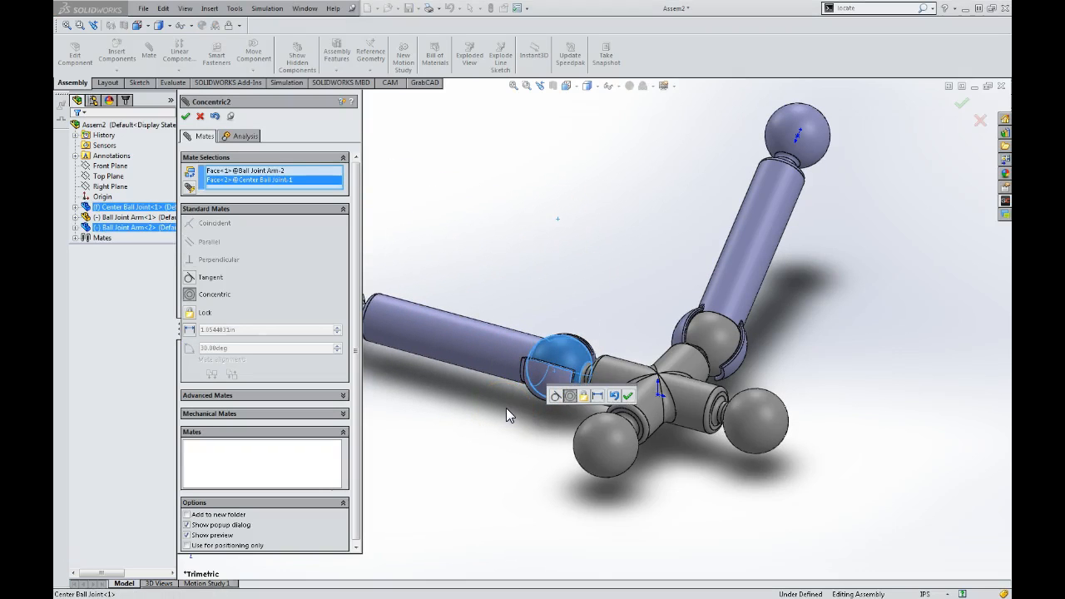
left_click(471, 394)
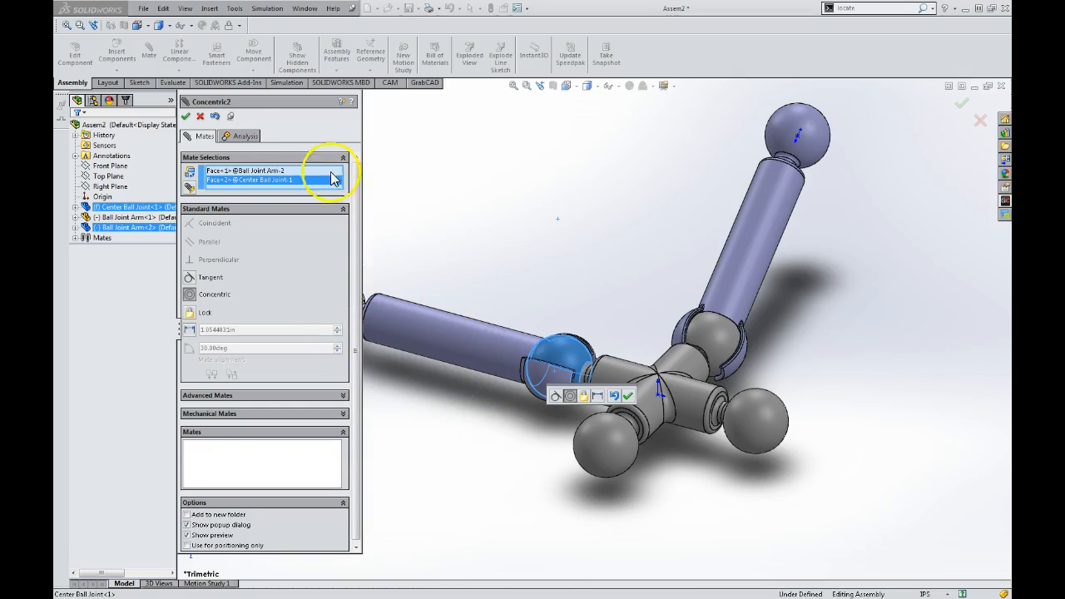
left_click(185, 116)
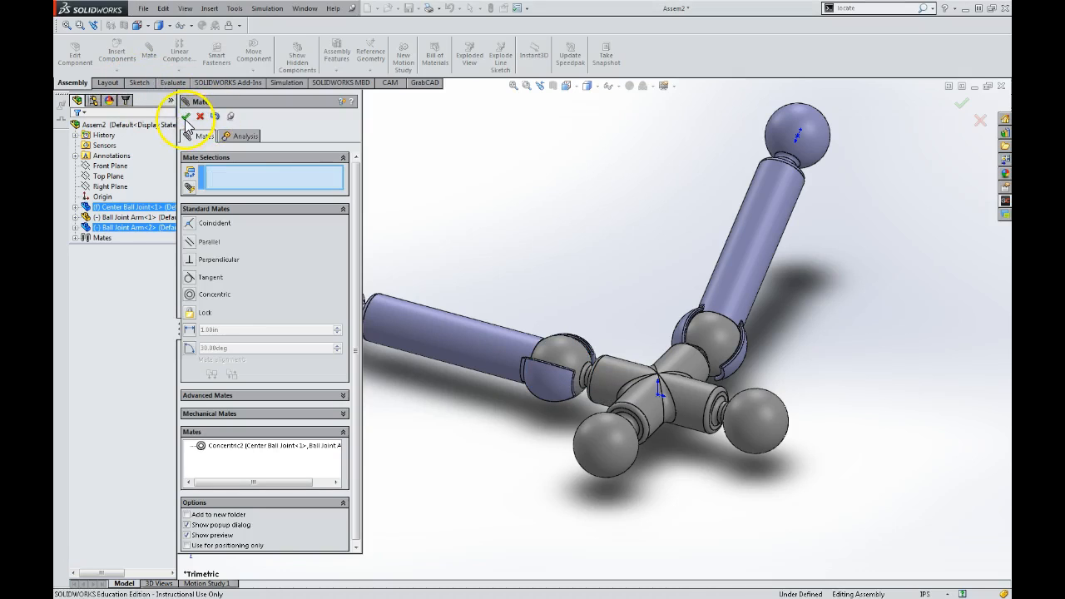
left_click(186, 118)
Step: Insert a third Ball Joint Arm and place it above the left arm, clear of the center joint
left_click(115, 73)
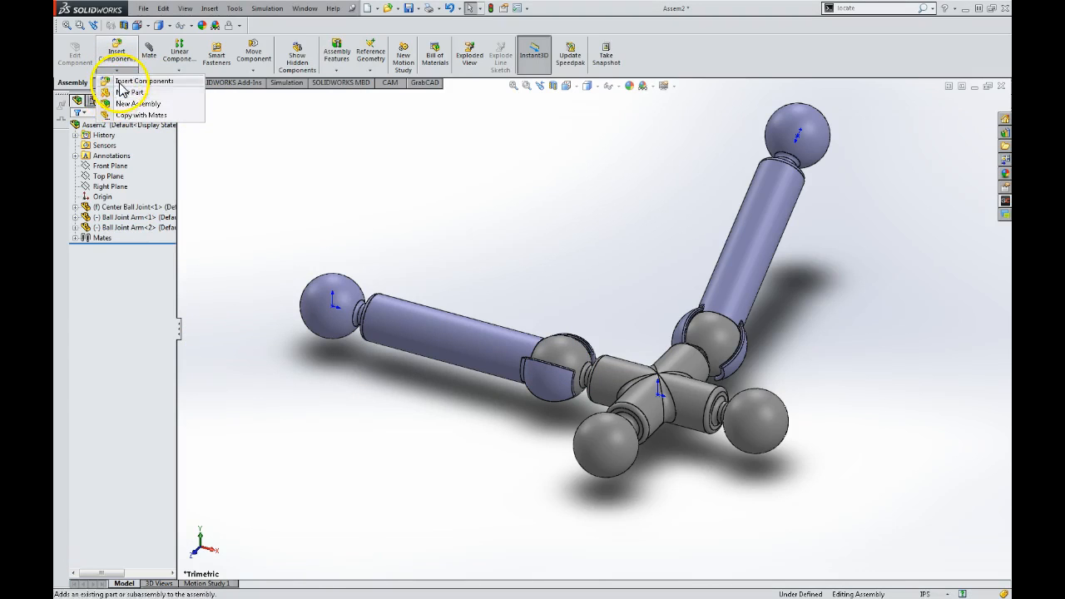
left_click(113, 82)
left_click(275, 294)
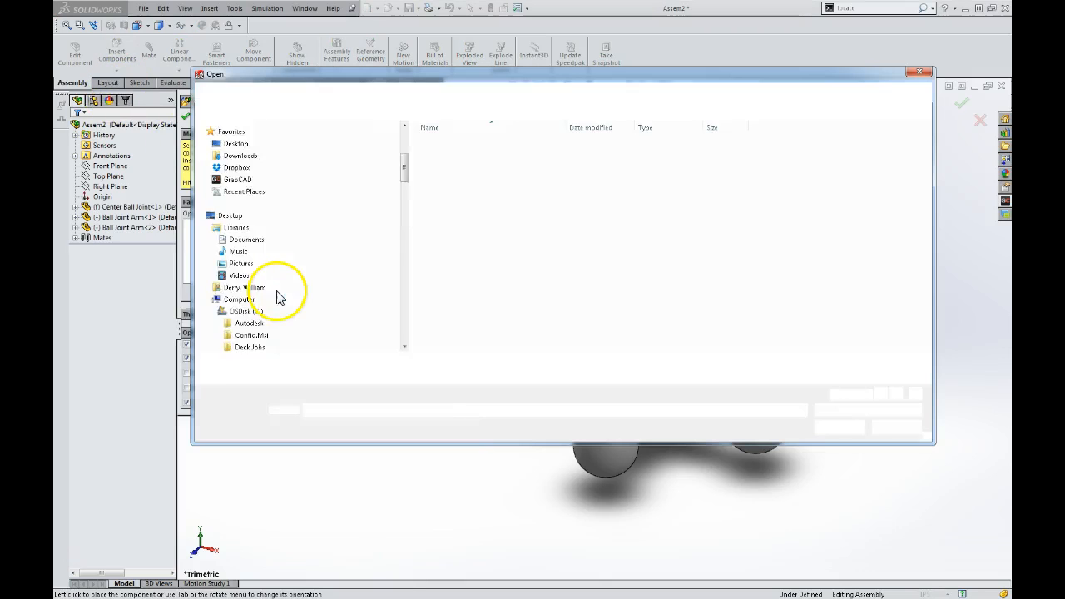
left_click(451, 146)
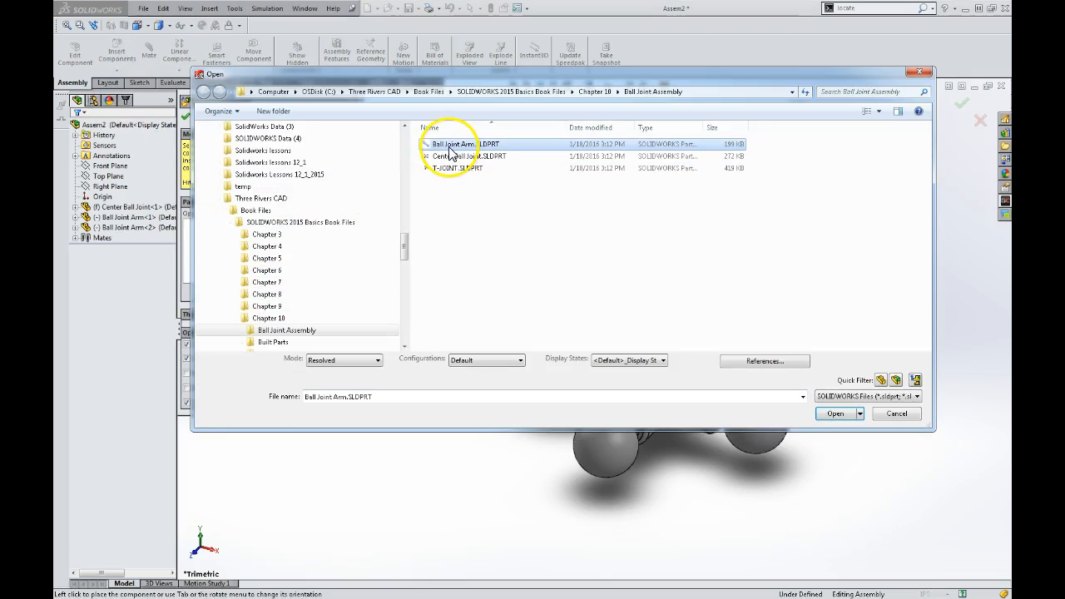
double_click(451, 154)
left_click(506, 174)
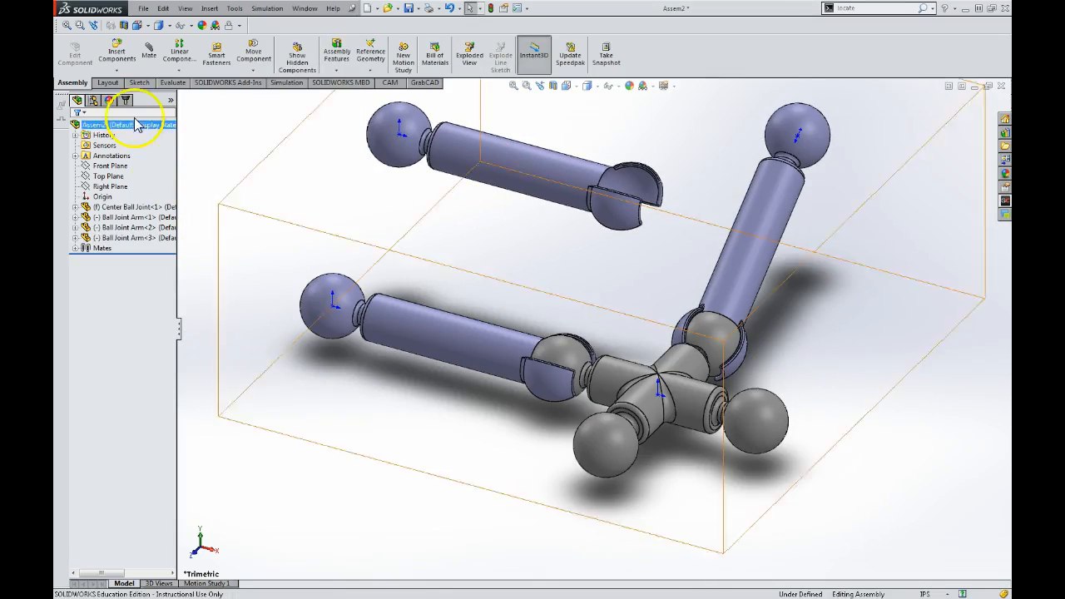
Step: Insert a fourth Ball Joint Arm and place it between the loose arm and the mated left arm
left_click(109, 60)
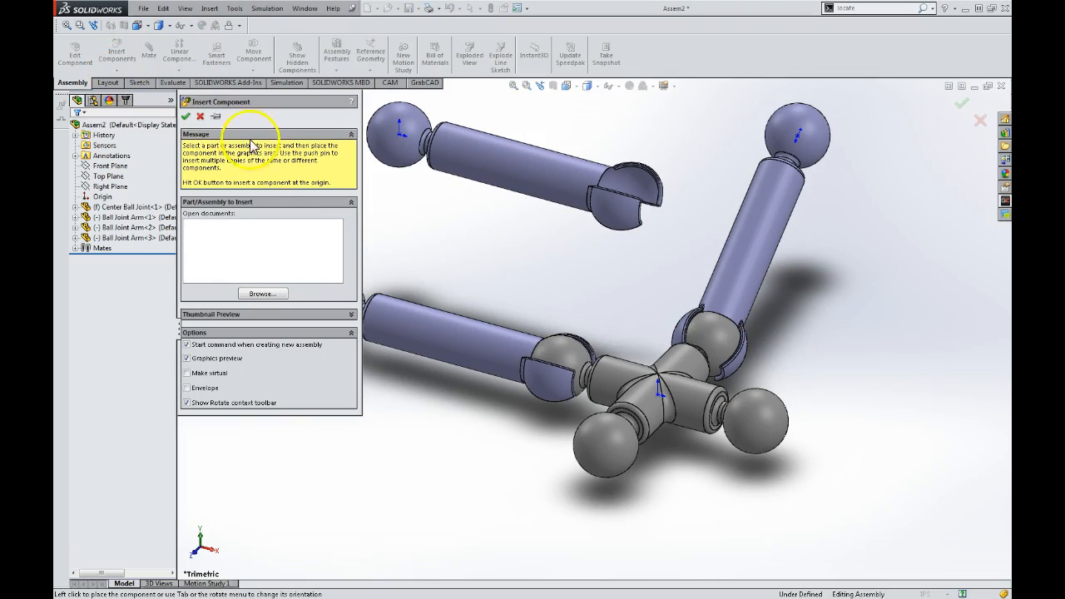
left_click(254, 295)
double_click(450, 149)
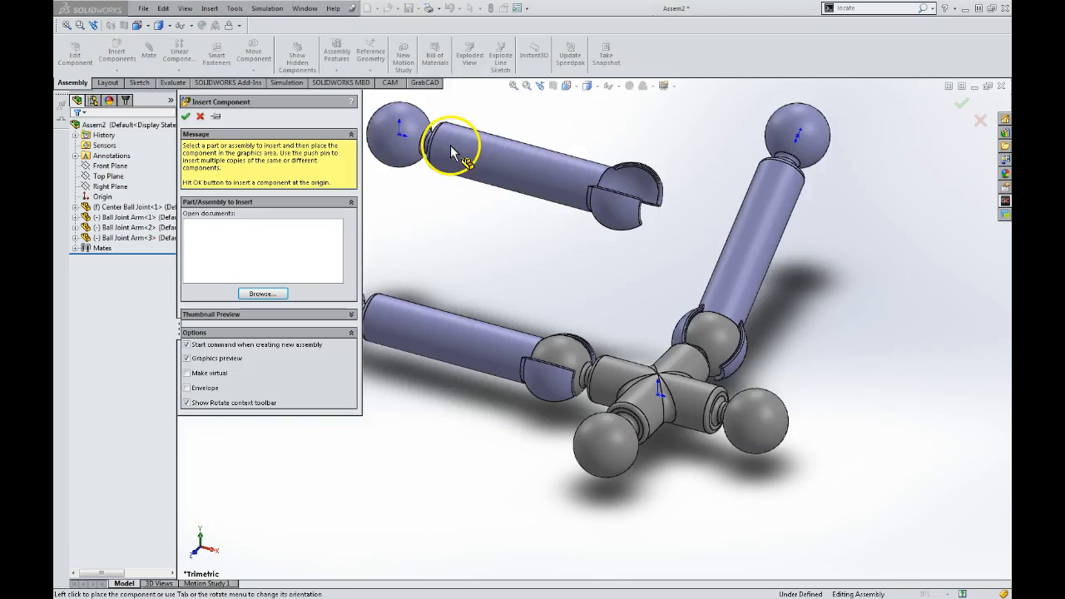
left_click(435, 226)
left_click(185, 117)
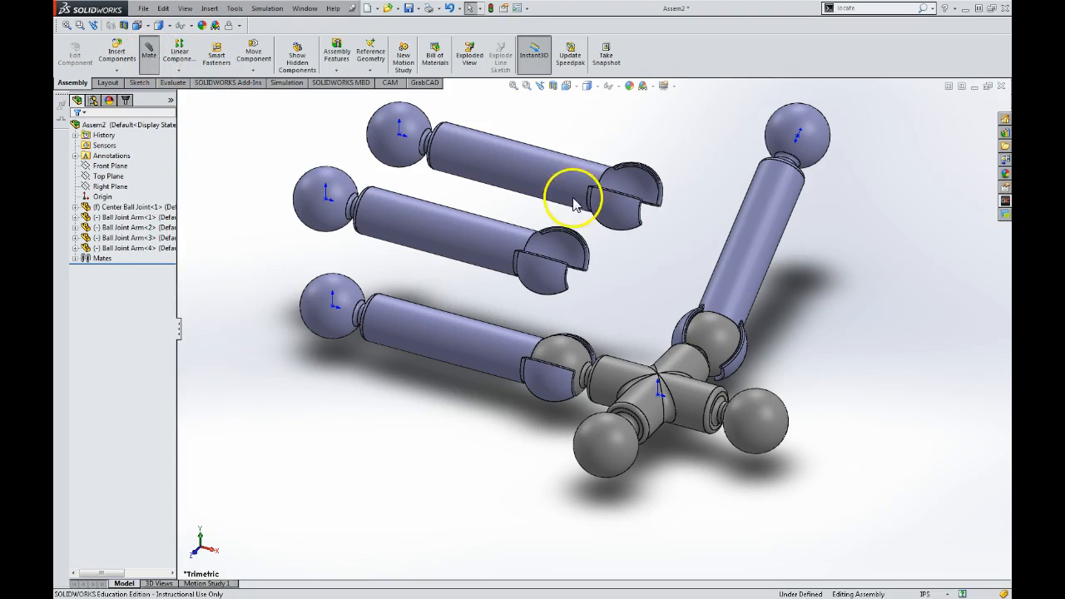
Step: Add a concentric mate between the fourth arm's inner socket face and the center joint's front ball
left_click(565, 259)
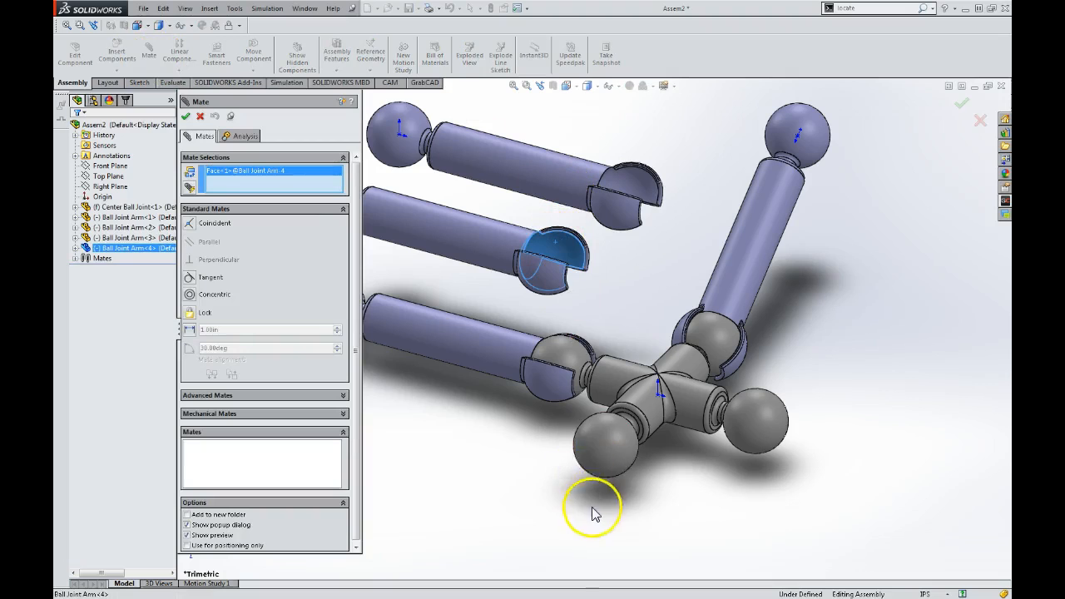
left_click(611, 456)
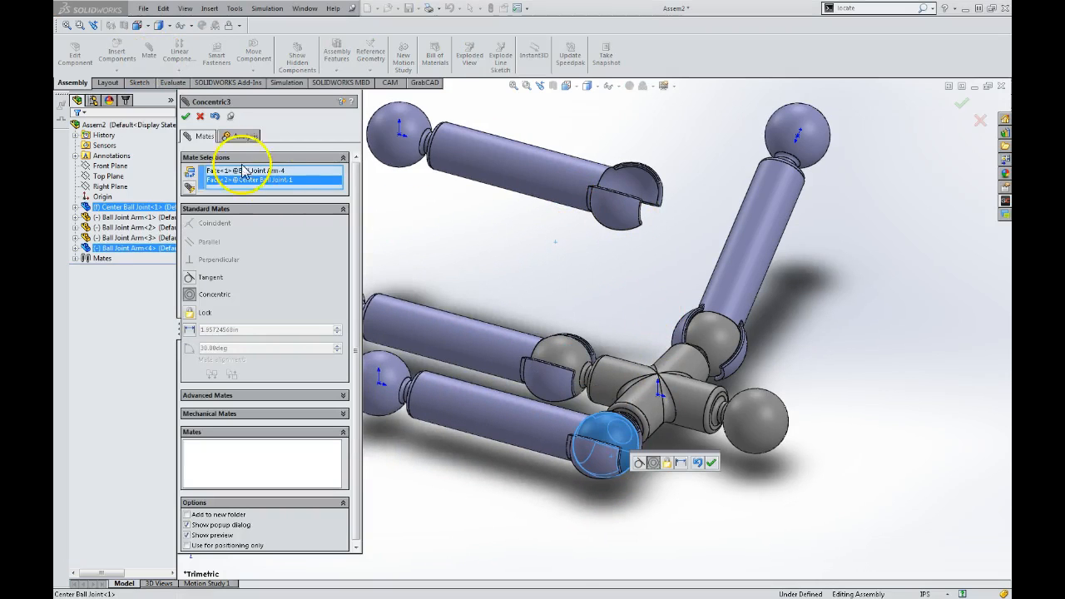
left_click(185, 115)
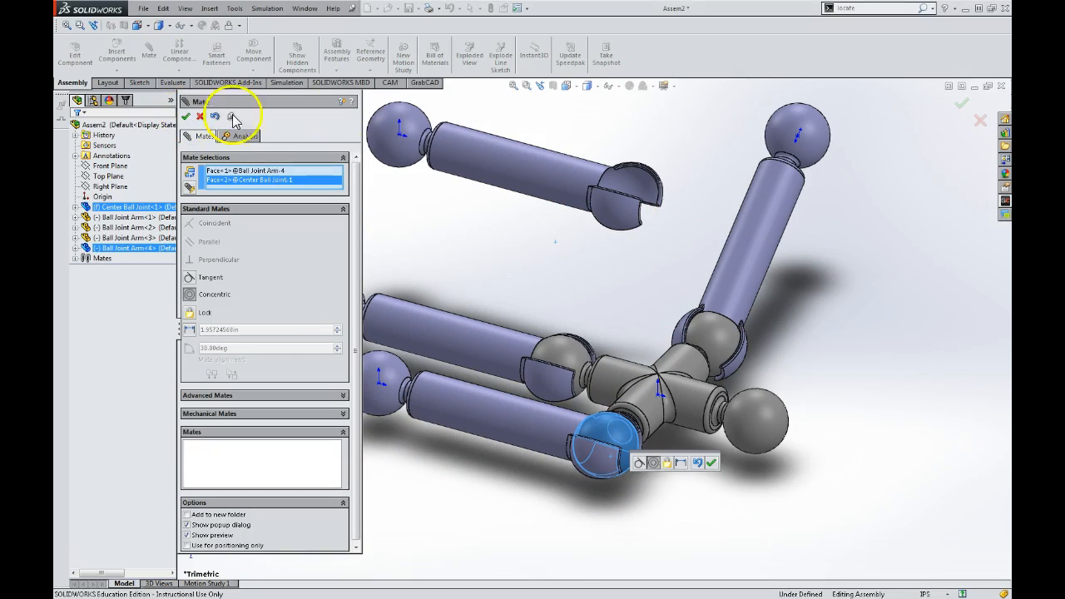
Step: Add a concentric mate between the third arm's inner socket face and the center joint's right ball
left_click(639, 190)
left_click(763, 435)
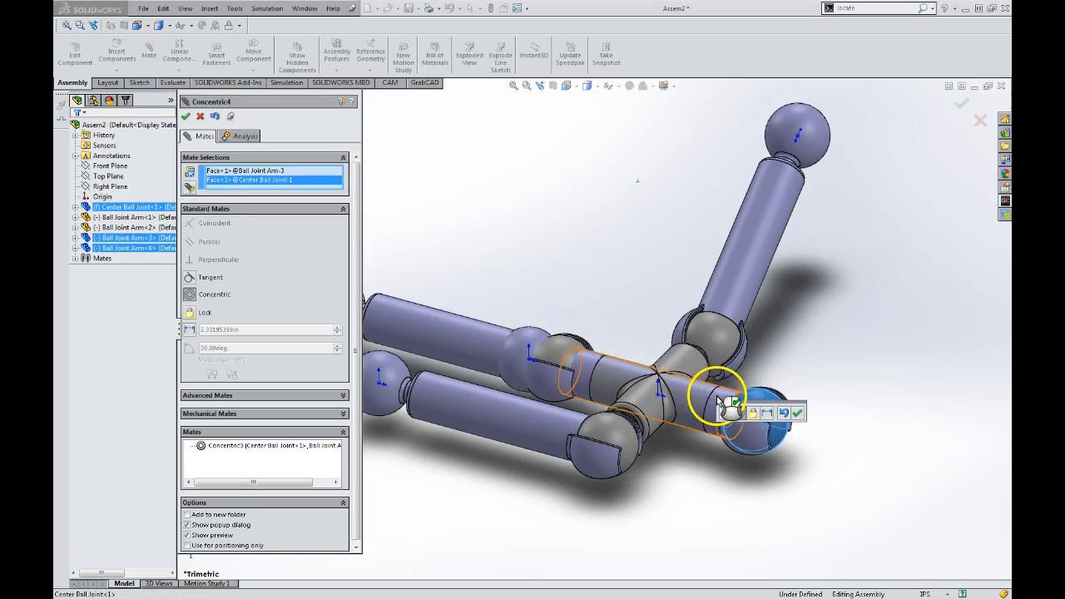
left_click(797, 414)
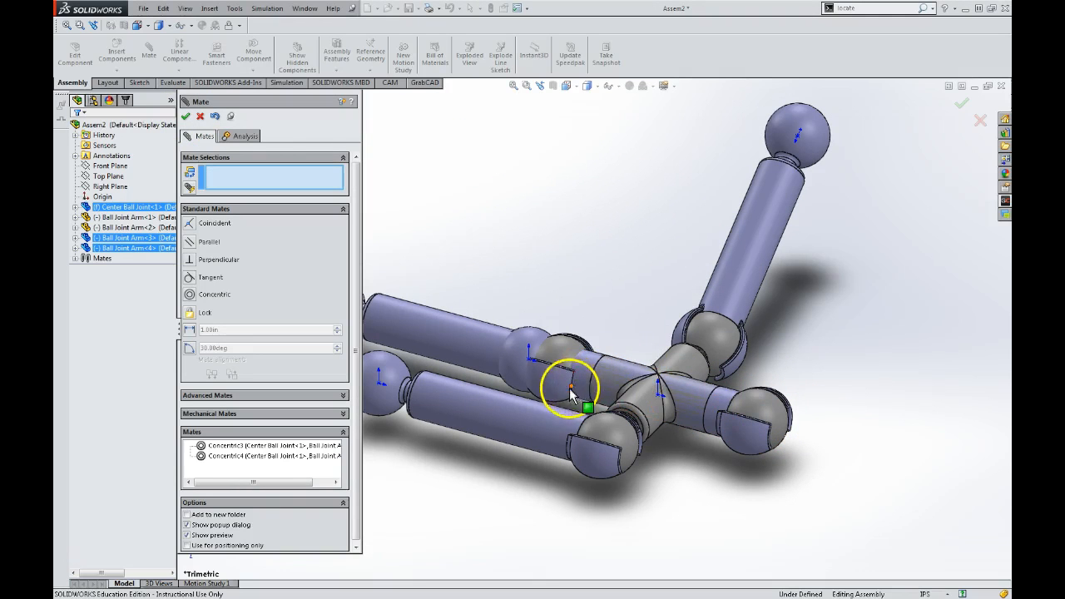
Step: Swing the right, front and left arms around their balls so they extend clear of the center joint, then finish mating
left_click_drag(562, 389, 941, 357)
left_click_drag(380, 384, 454, 488)
left_click_drag(379, 384, 486, 364)
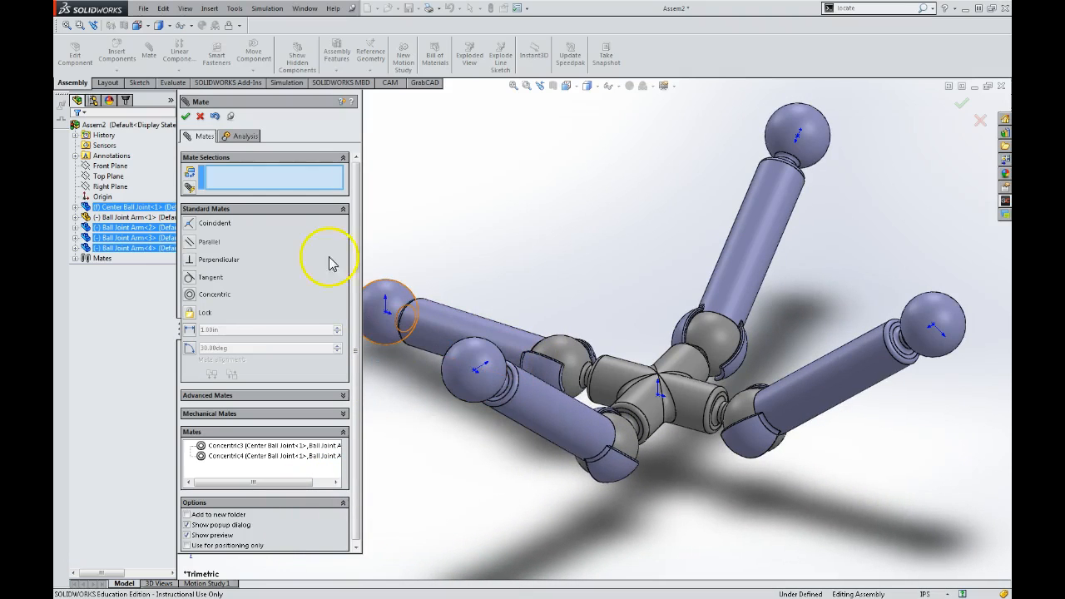
left_click(185, 116)
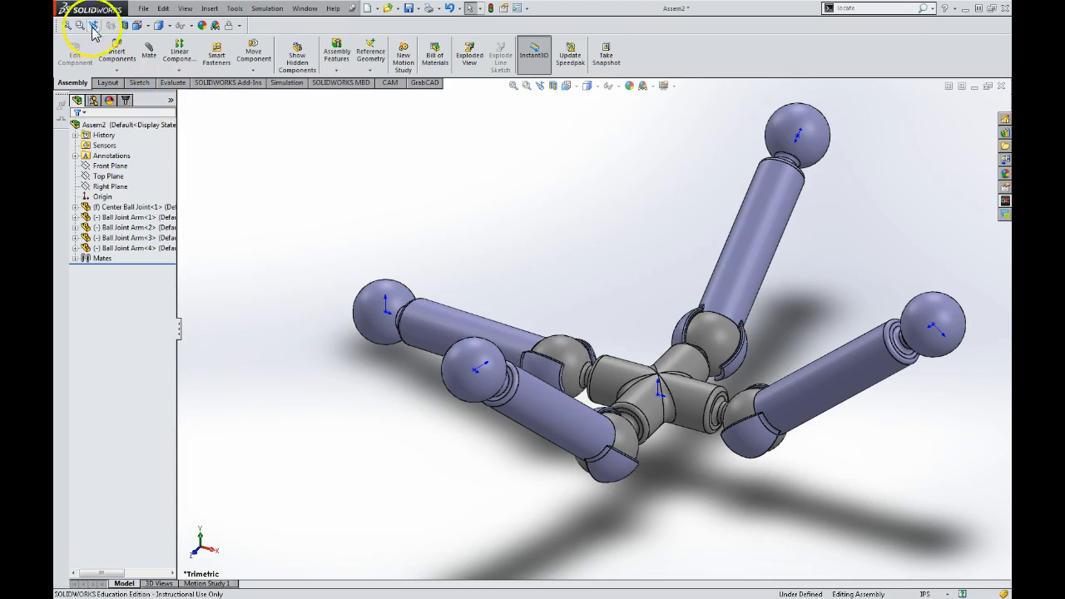
Step: Insert the T-JOINT part and place it above the center joint, to the left of the upright arm
left_click(115, 54)
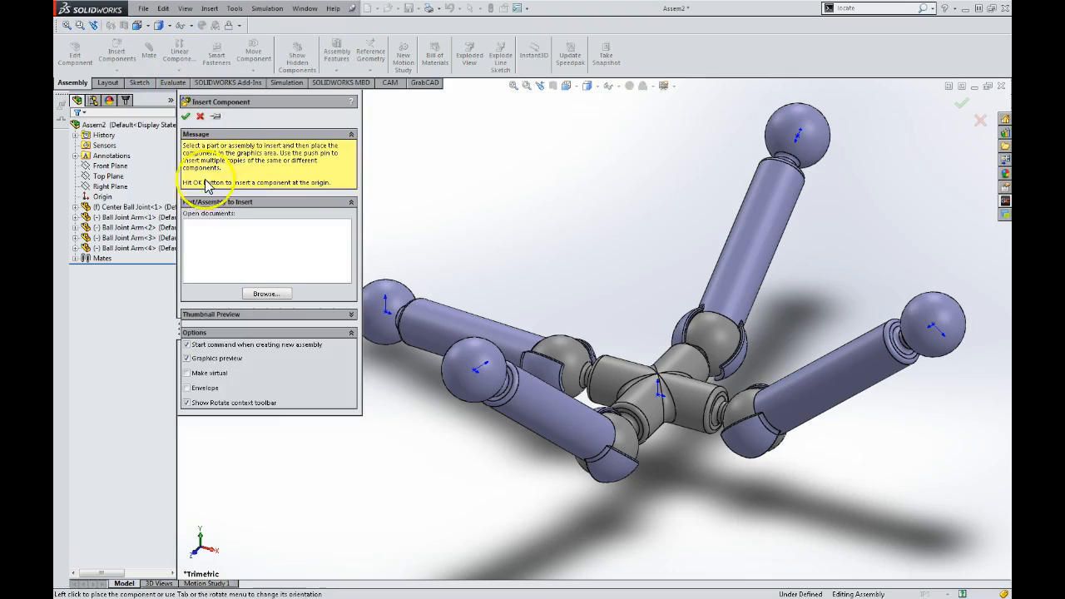
left_click(274, 295)
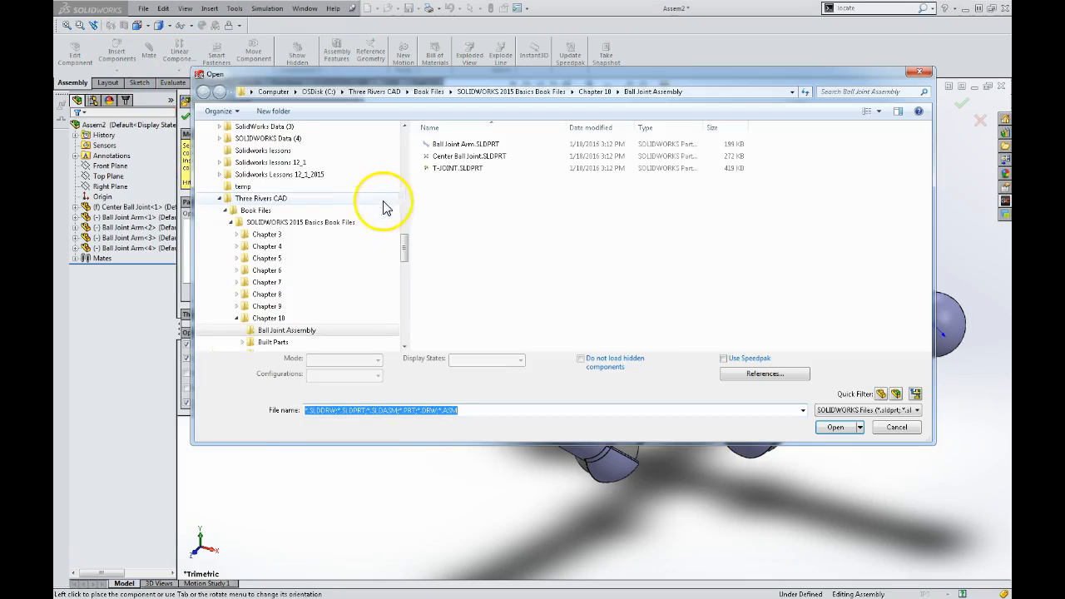
double_click(441, 170)
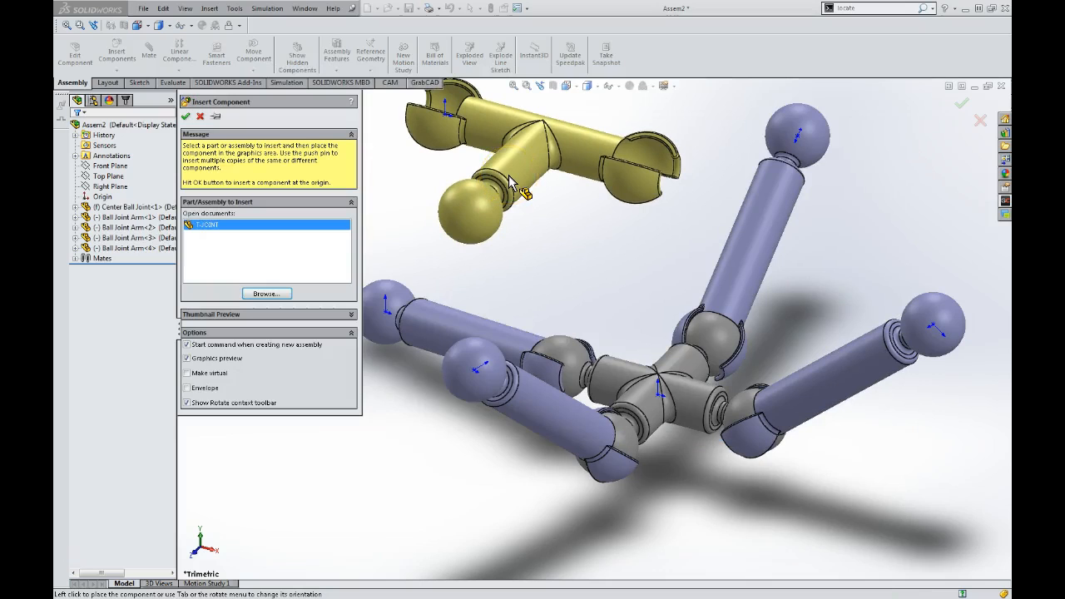
left_click(559, 165)
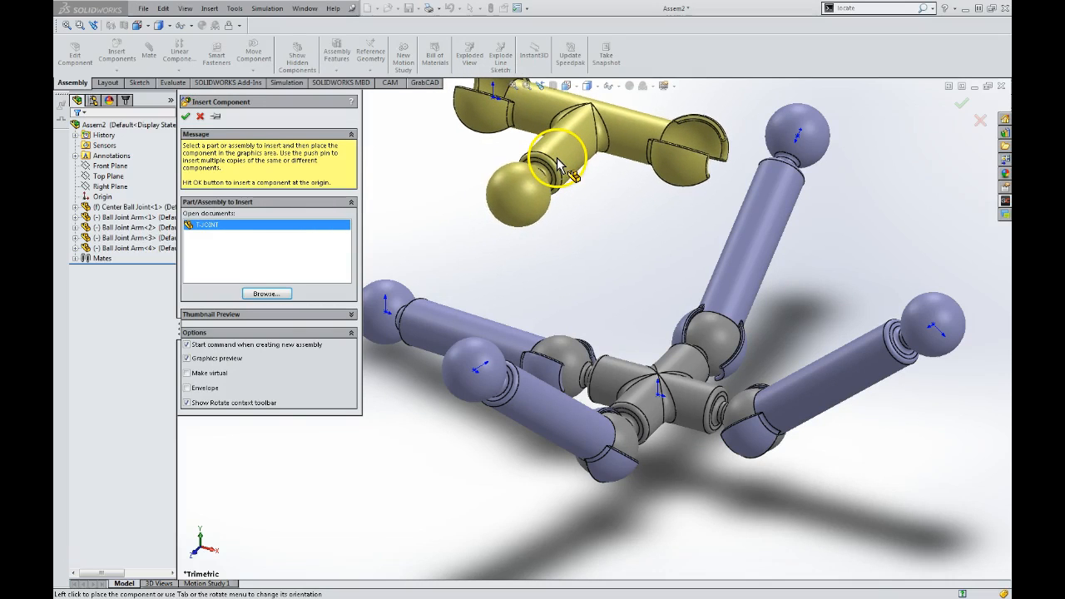
left_click(558, 165)
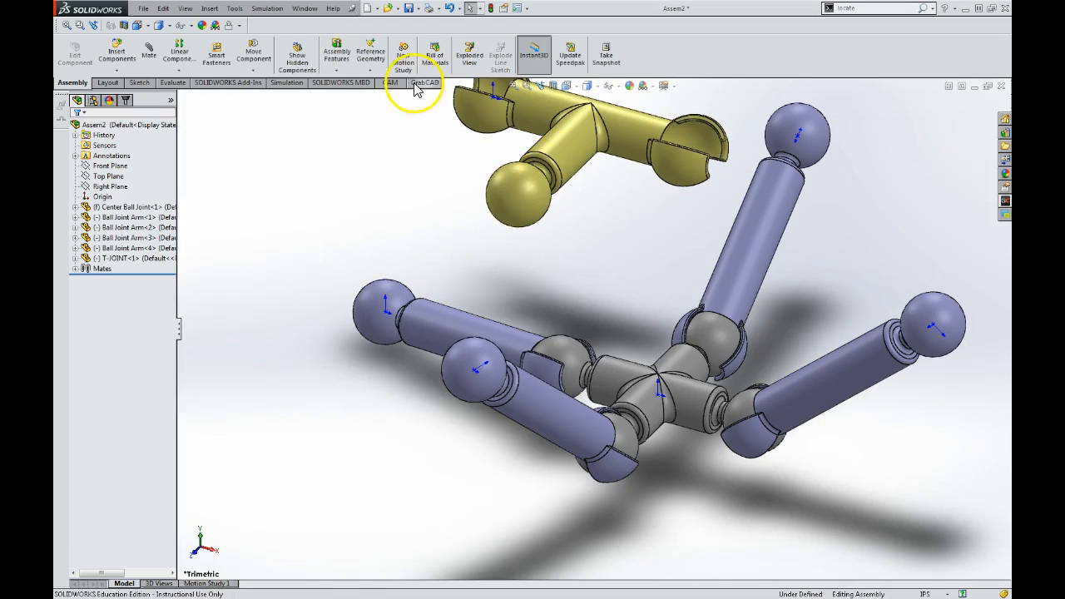
Step: Insert a second T-JOINT and place it in front of the assembly, below the left arms
left_click(126, 52)
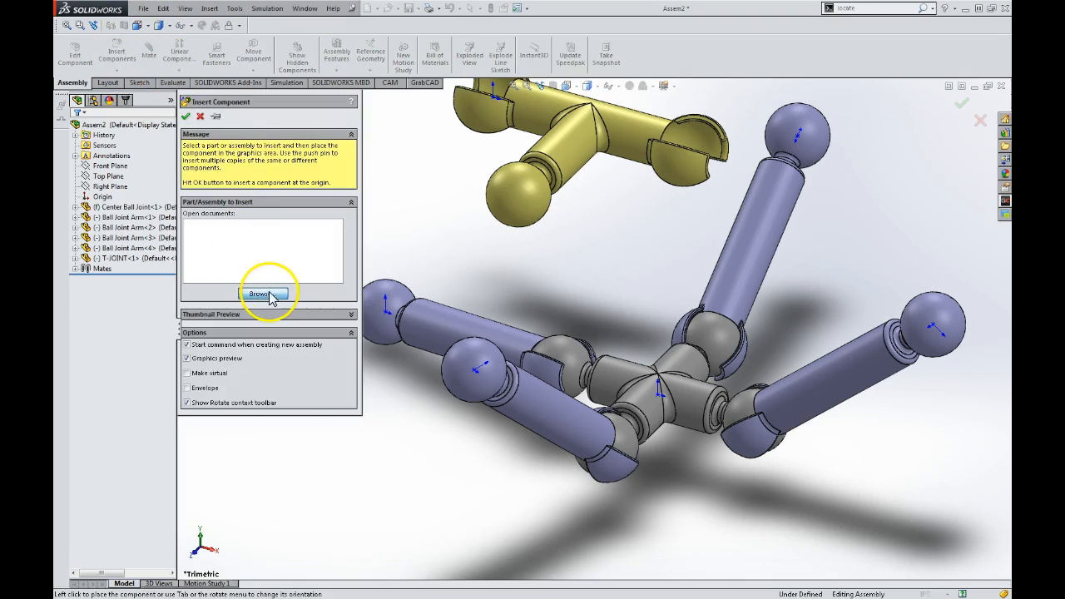
left_click(263, 293)
double_click(452, 173)
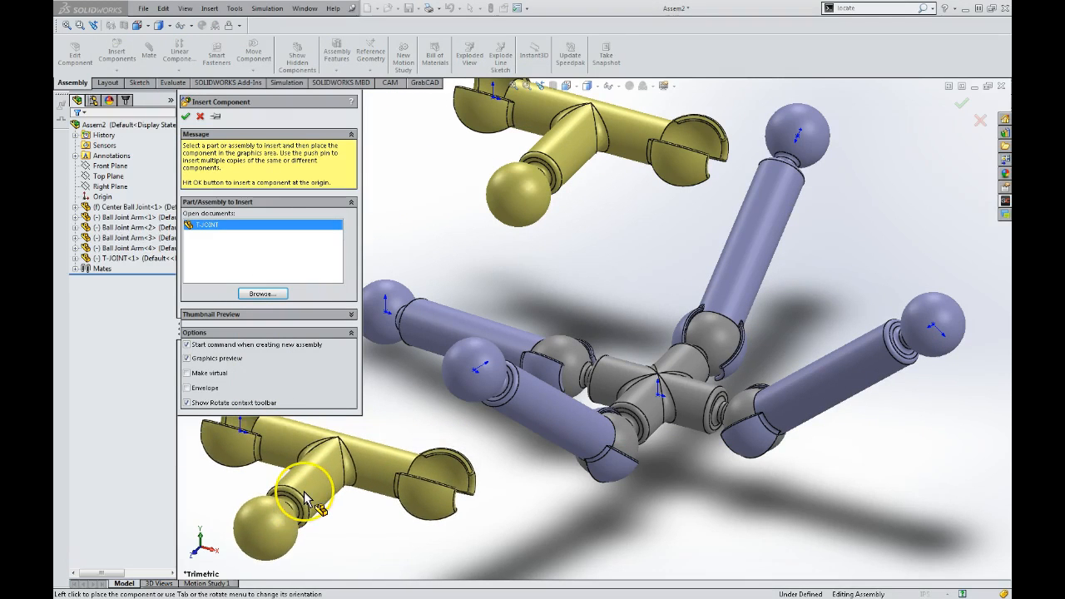
left_click(304, 499)
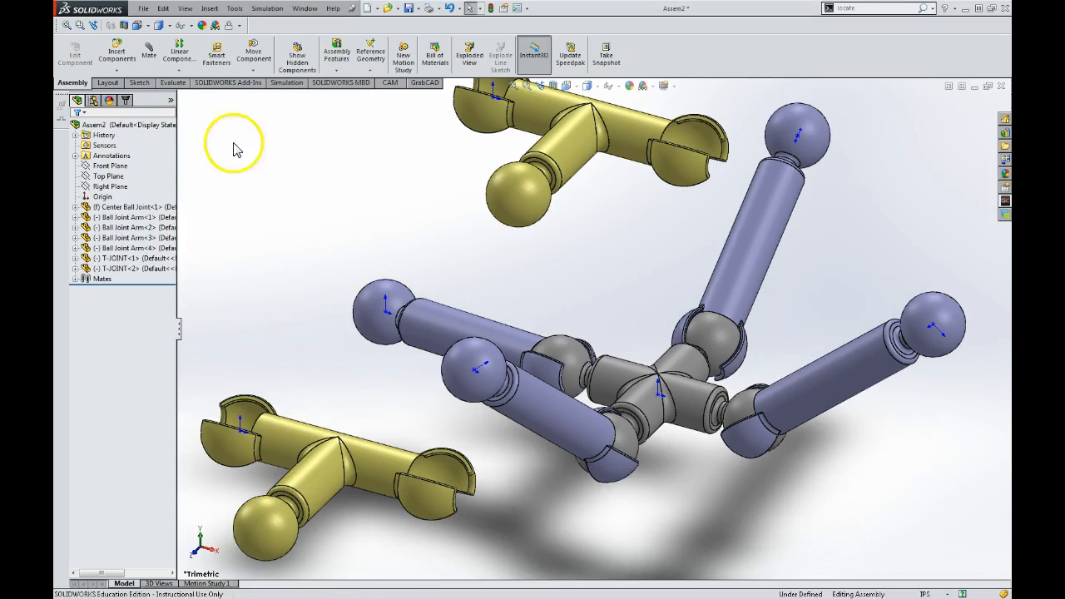
Step: Add a concentric mate between the lower T-joint's right inner socket face and the front arm's outer ball
left_click(148, 51)
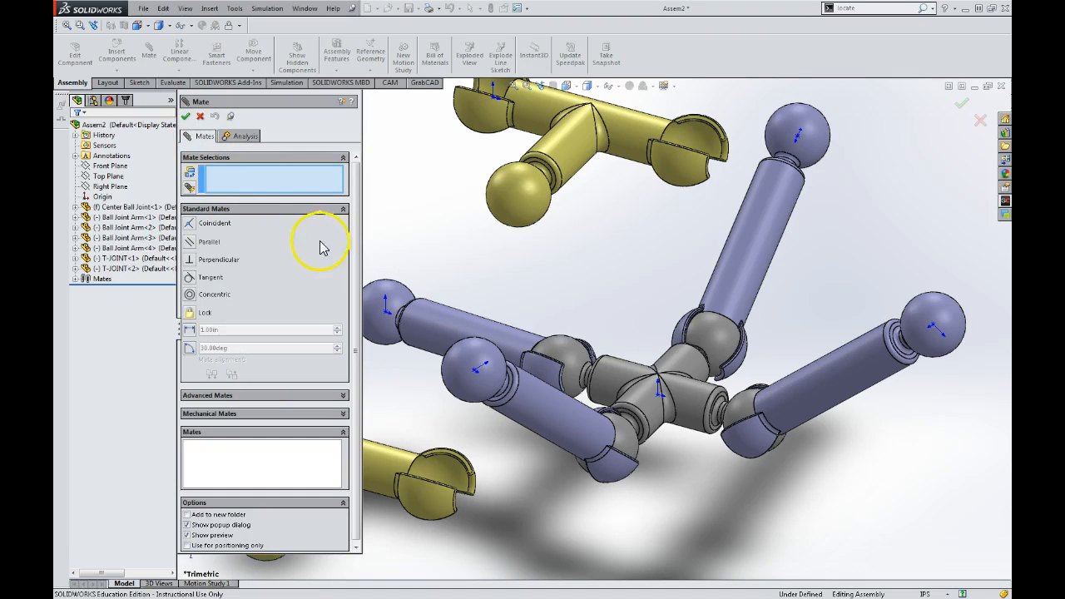
left_click(447, 481)
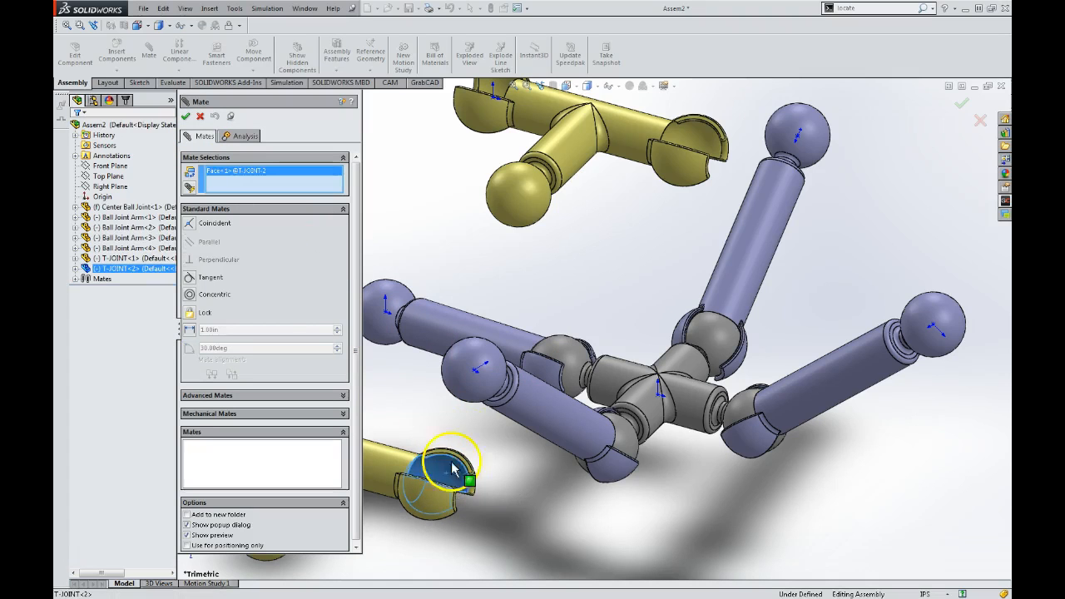
left_click(463, 374)
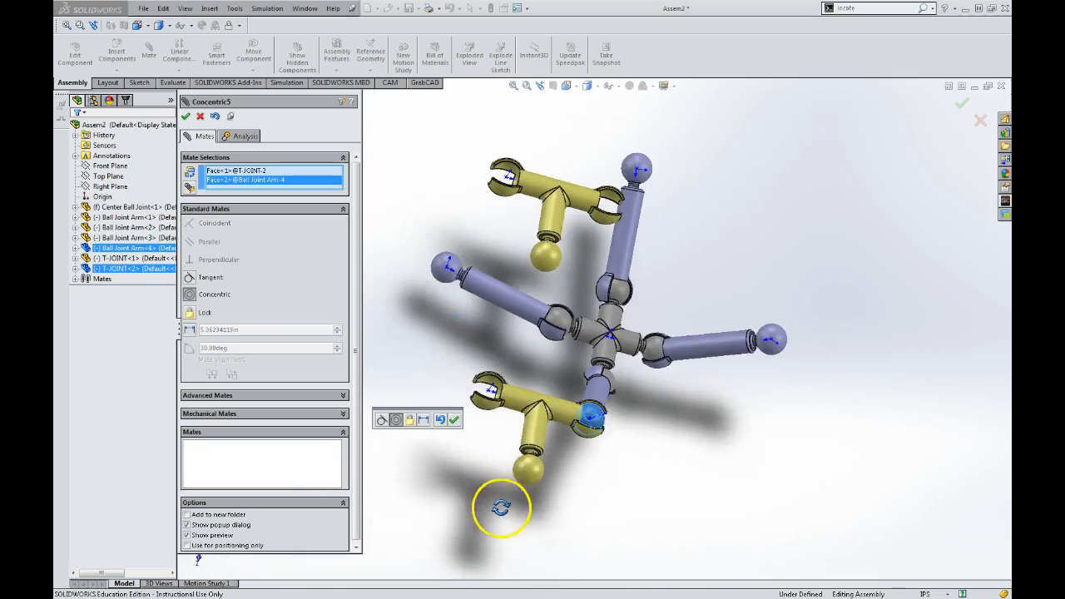
left_click(184, 117)
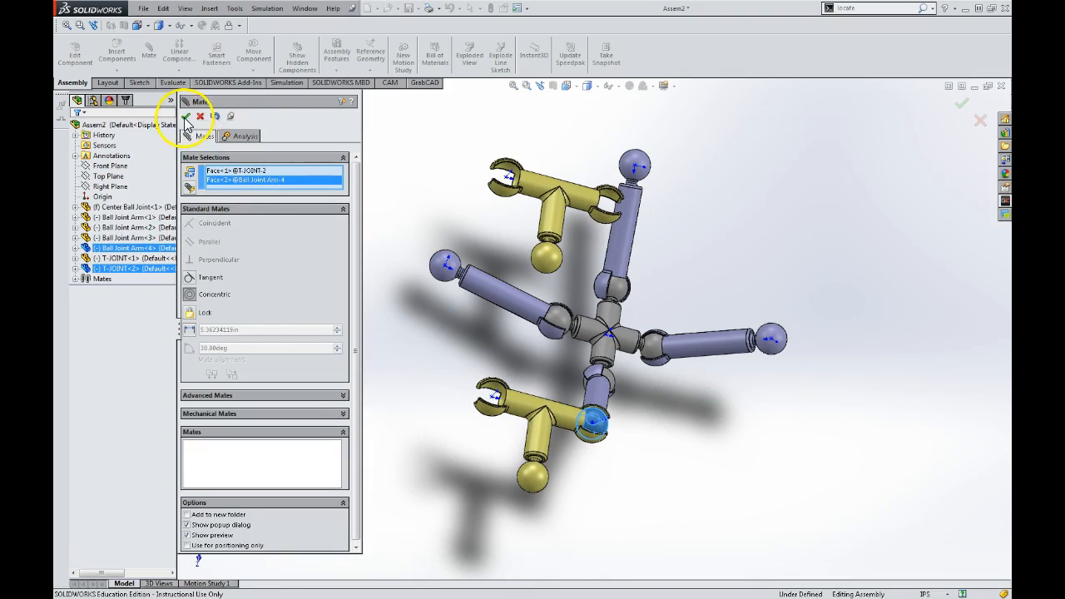
Step: Add a concentric mate between the left arm's outer ball and the lower T-joint's free inner socket face, and finish mating
left_click(444, 266)
left_click(491, 387)
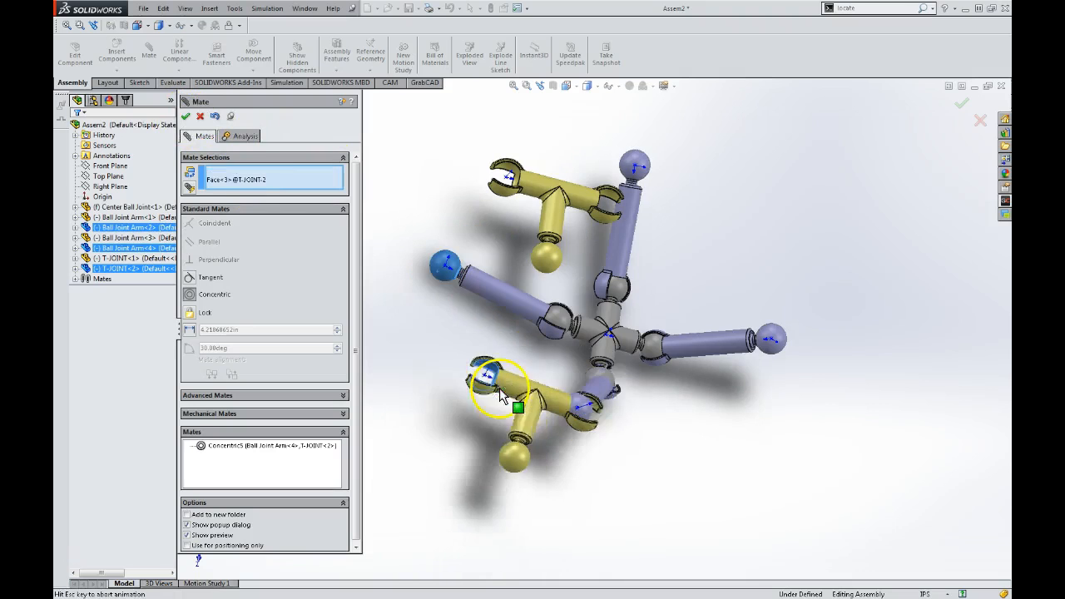
middle_click_drag(501, 381, 465, 421)
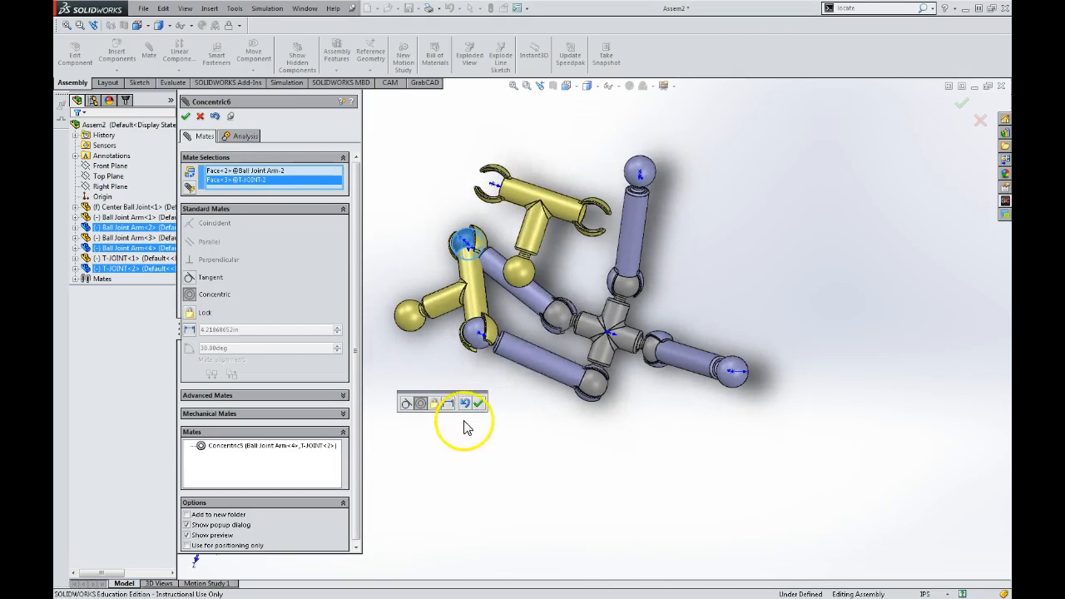
left_click(186, 117)
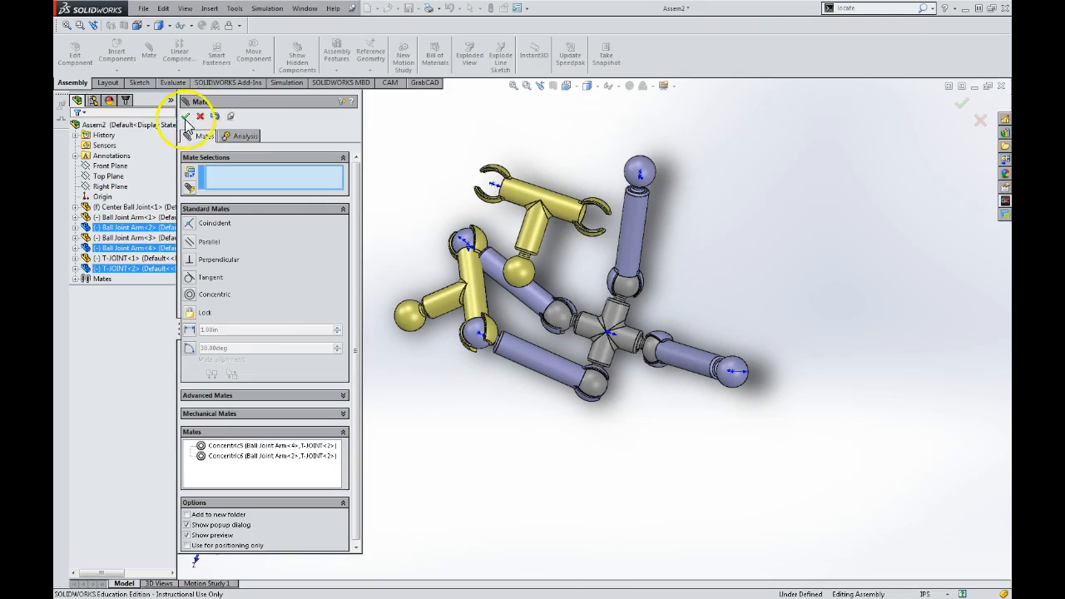
left_click(186, 117)
Step: Add a concentric mate between the loose T-joint's left inner socket face and the rear arm's outer ball
left_click(149, 53)
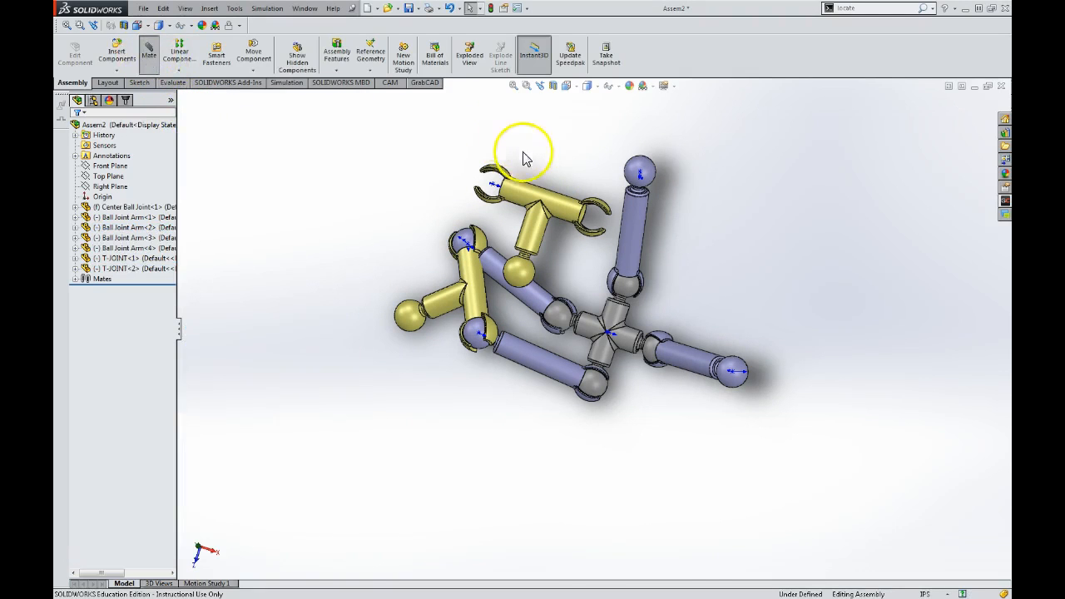
scroll(491, 185, "down", 6)
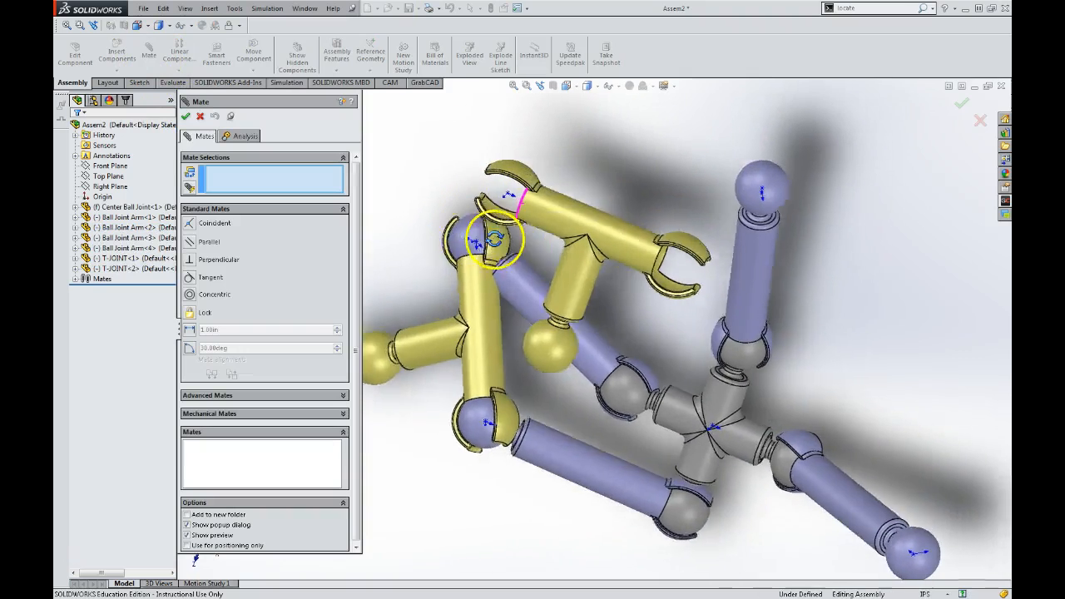
left_click(499, 223)
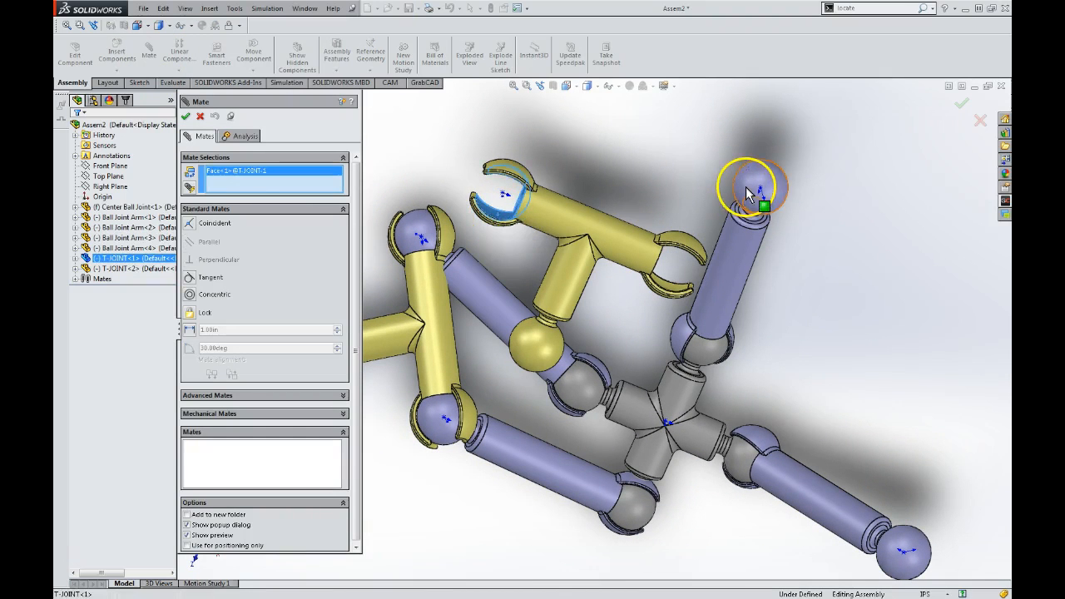
left_click(745, 186)
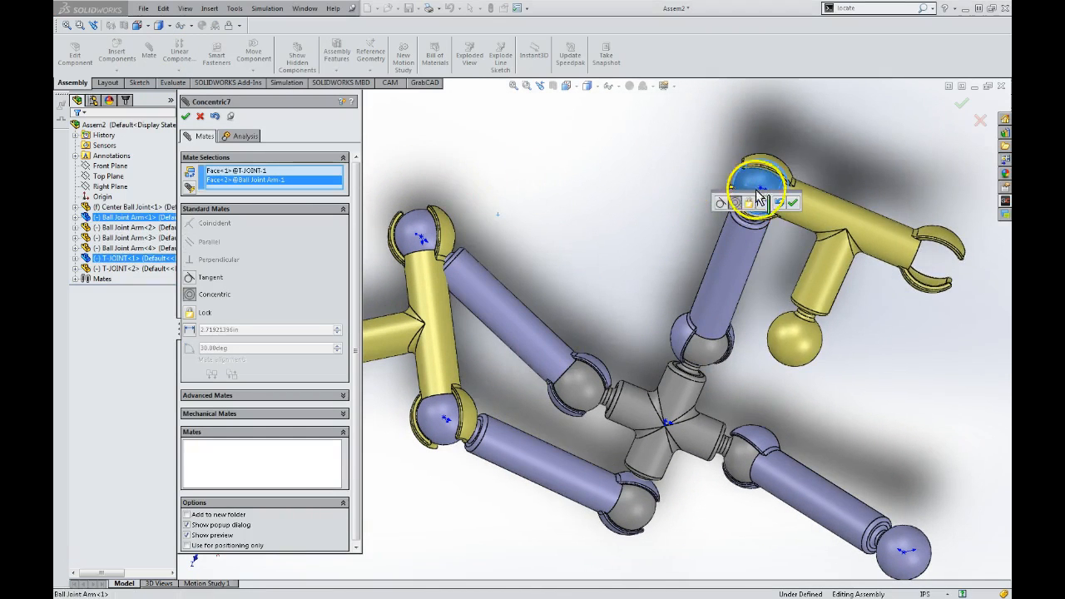
left_click(792, 202)
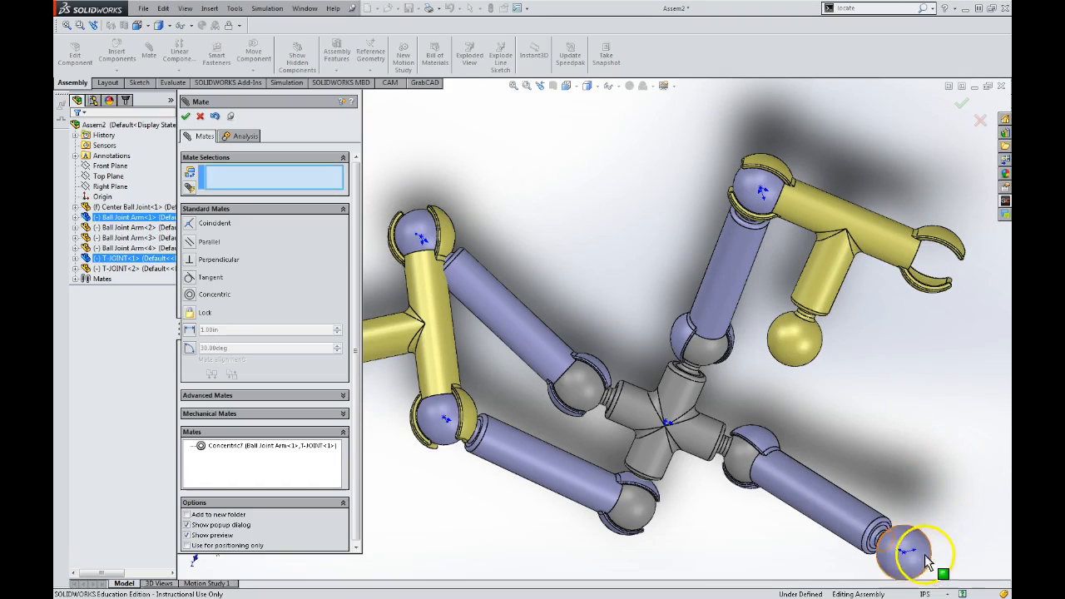
Step: Add a concentric mate between the rear T-joint's free inner socket face and the unlinked right arm's outer ball
left_click(932, 287)
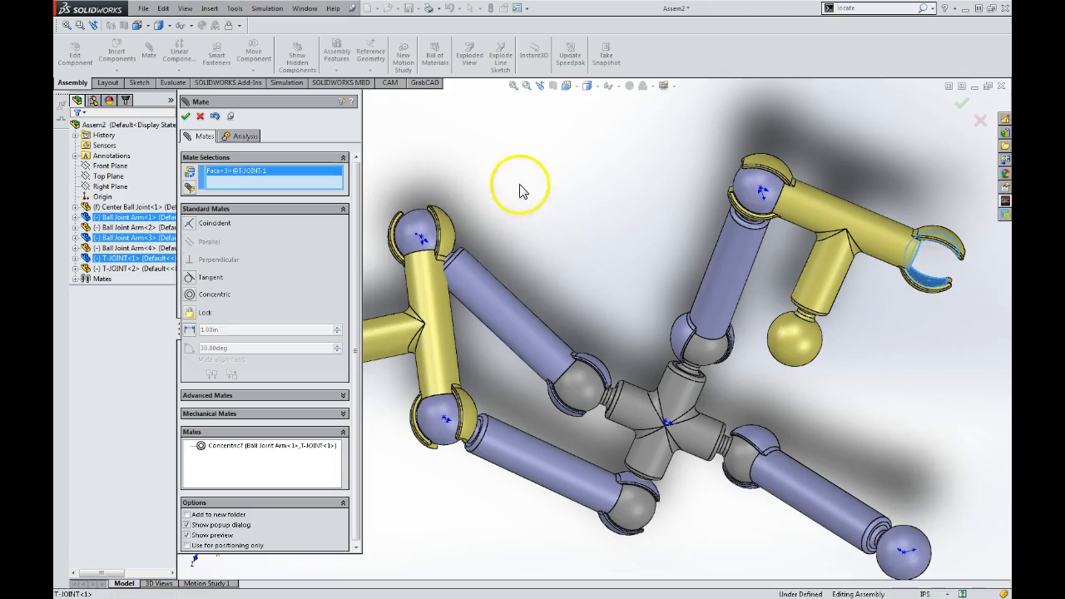
left_click(961, 106)
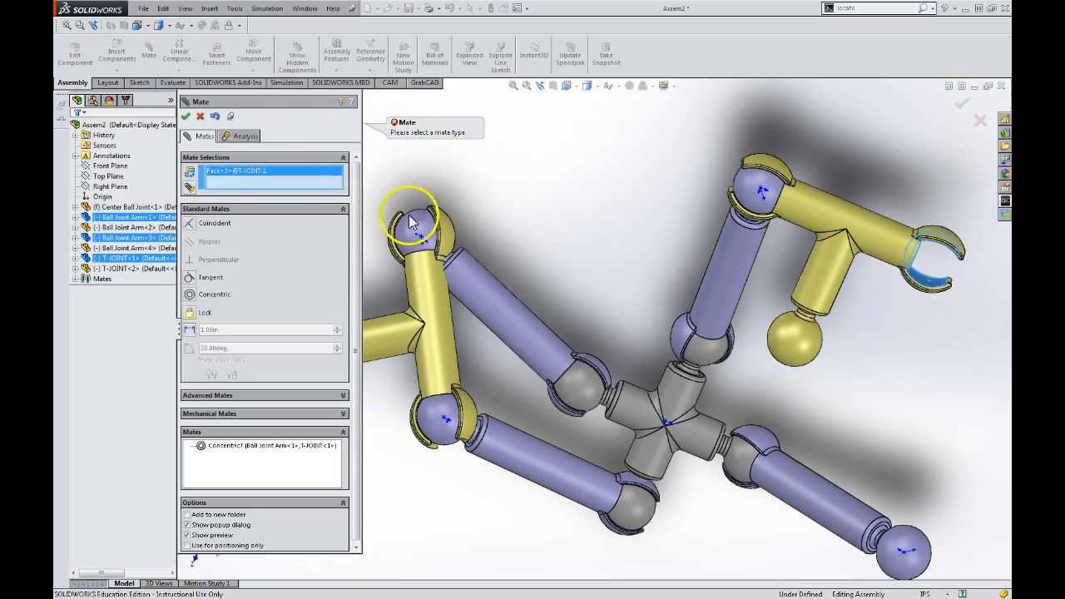
left_click(910, 543)
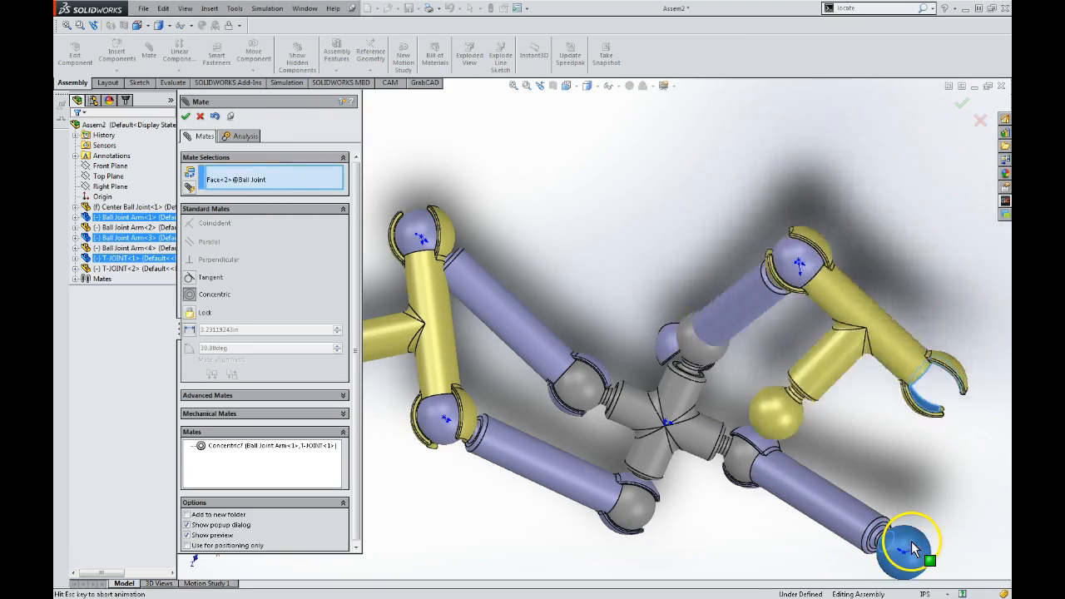
left_click(997, 530)
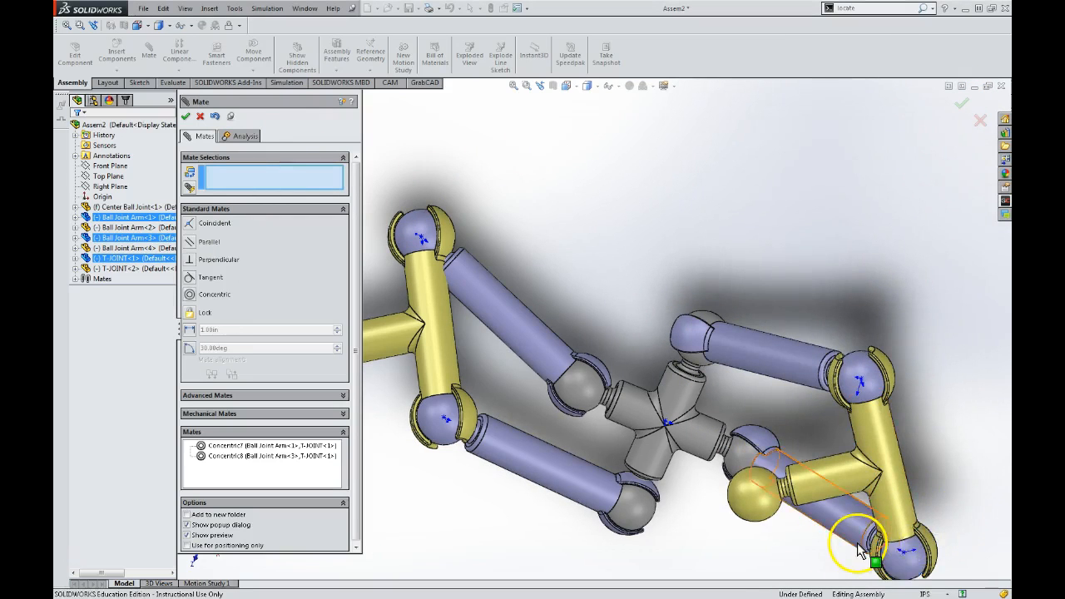
Step: Finish mating after moving both T-joints by their free balls so the linked arm pairs swing up above the center joint
scroll(777, 507, "up", 3)
middle_click_drag(777, 507, 668, 379)
left_click_drag(664, 376, 738, 231)
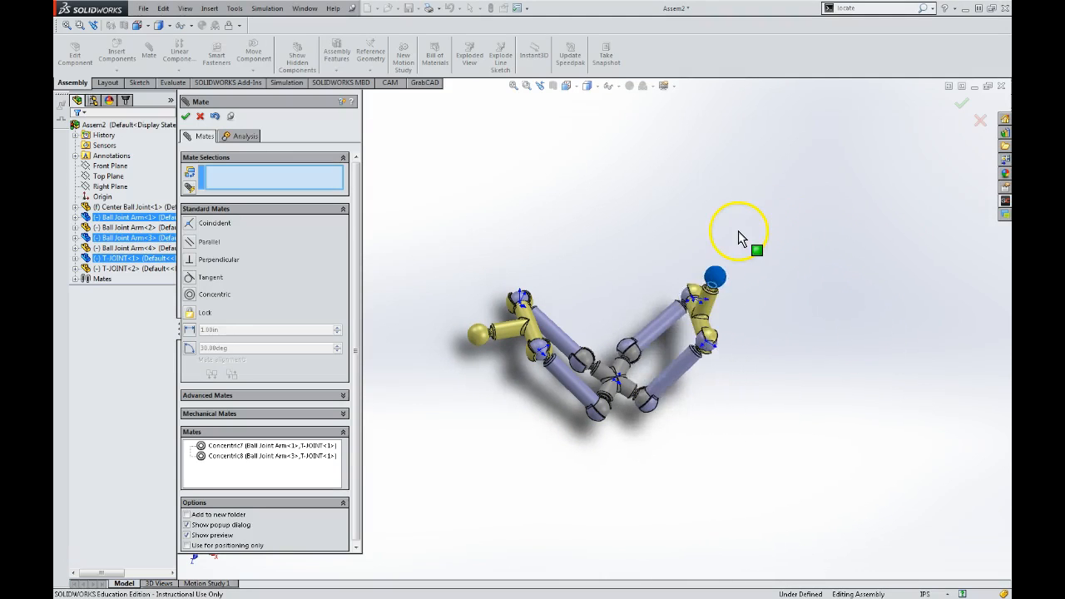
left_click_drag(474, 340, 539, 296)
left_click_drag(719, 283, 693, 258)
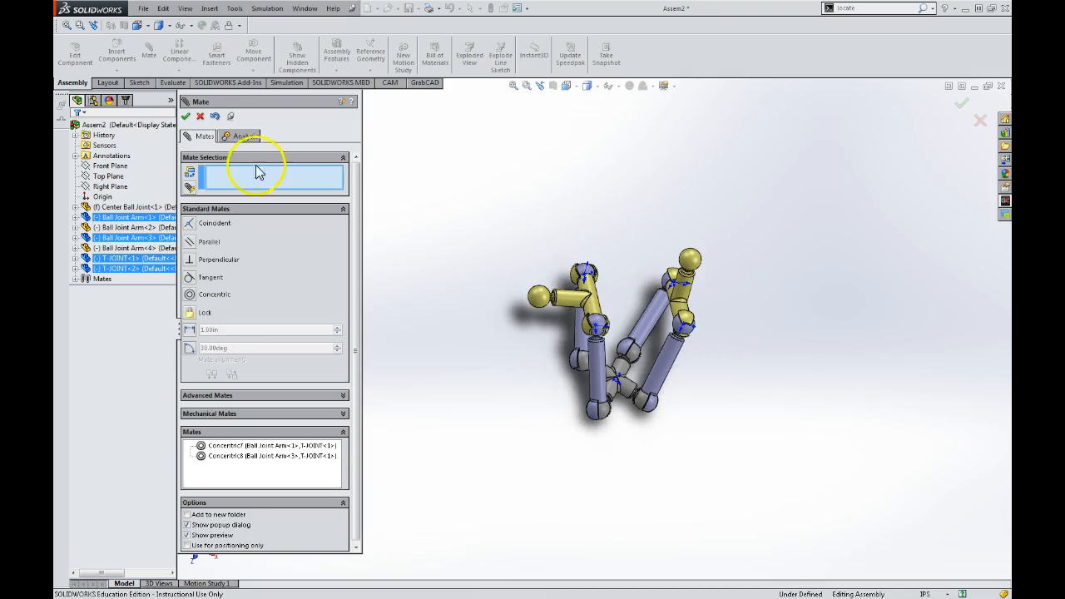
left_click(186, 116)
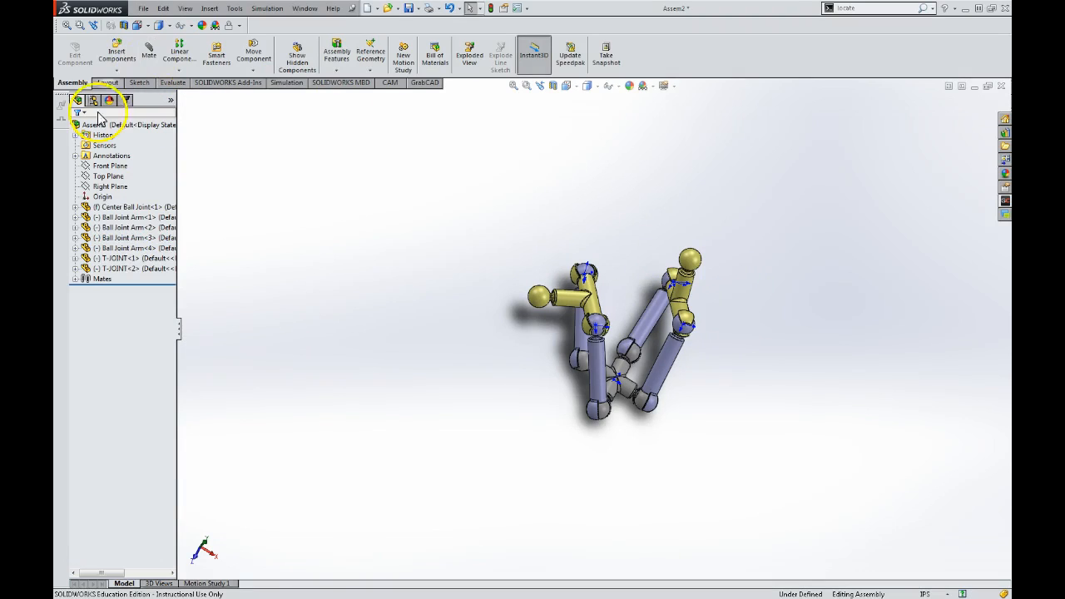
left_click(410, 10)
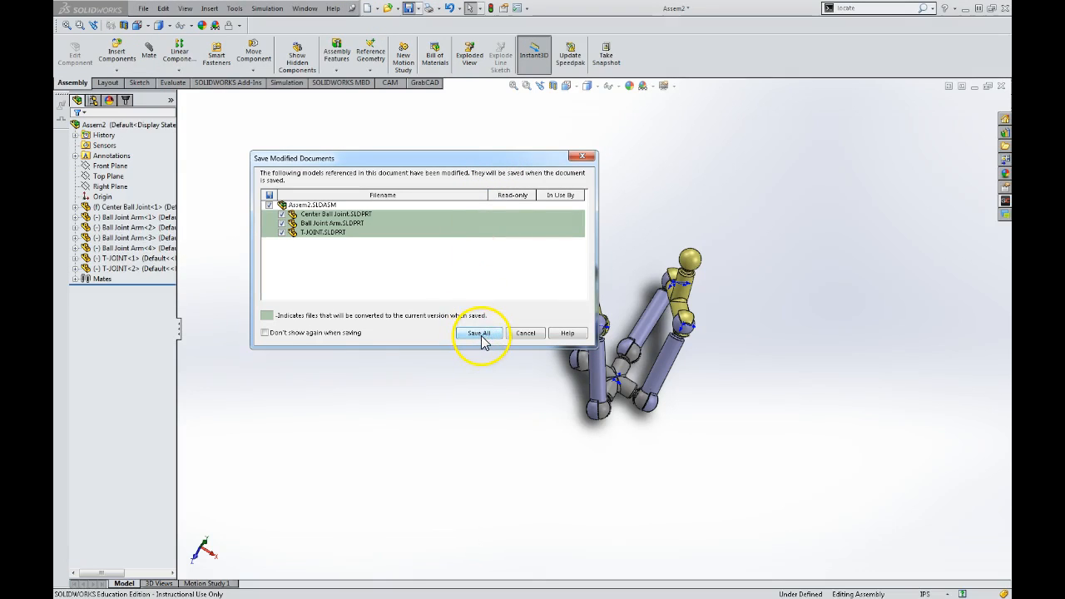
left_click(480, 333)
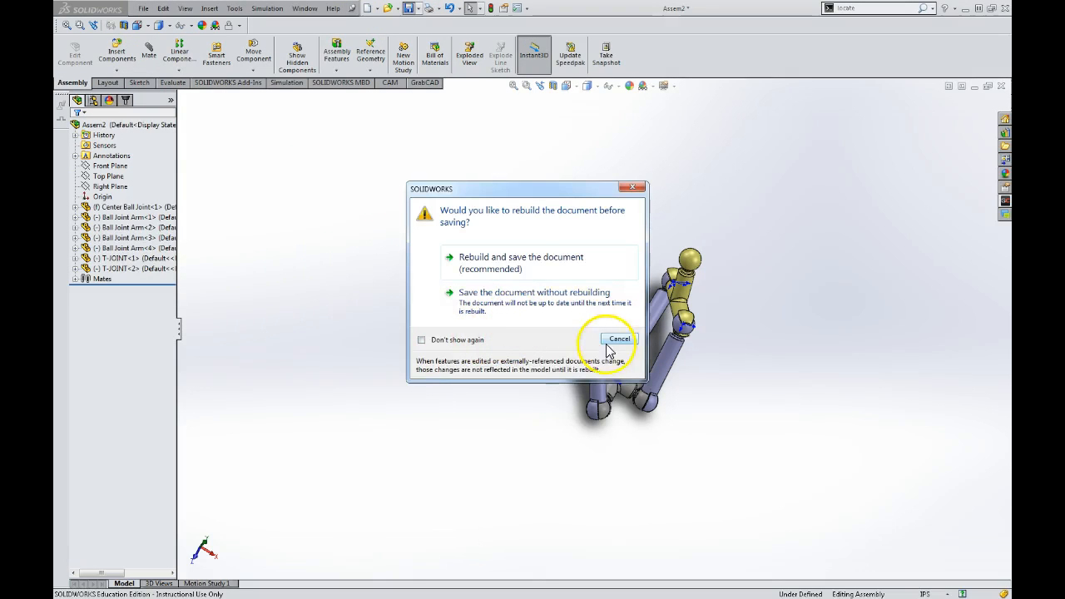
left_click(633, 187)
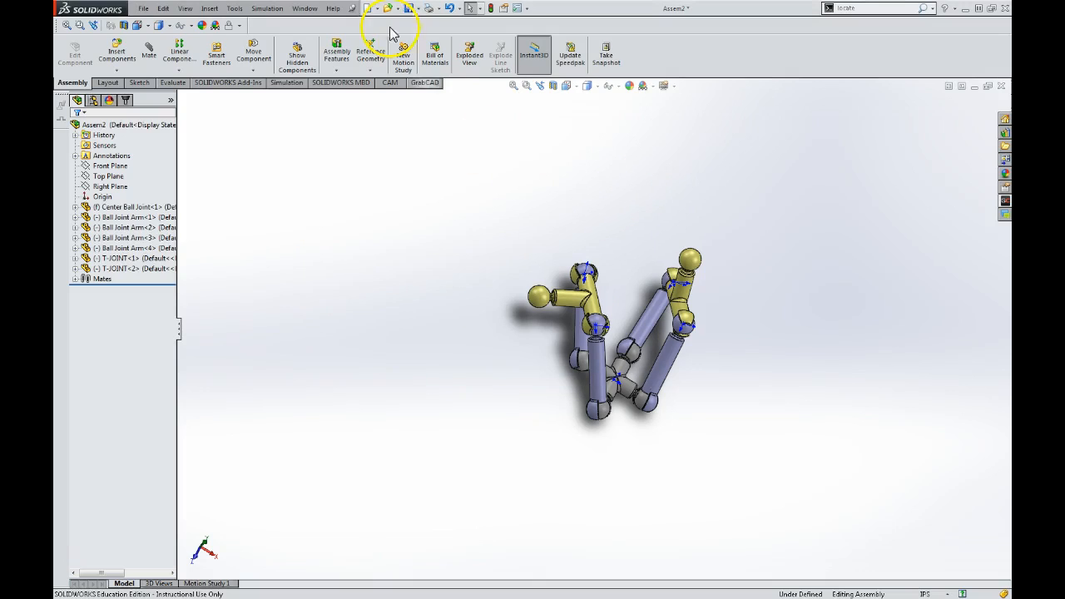
Step: Rebuild the assembly and save it as a SLDASM file named with the author's name and "Ch10 Bottom up" in Three Rivers CAD's Lessons folder
left_click(143, 10)
left_click(166, 92)
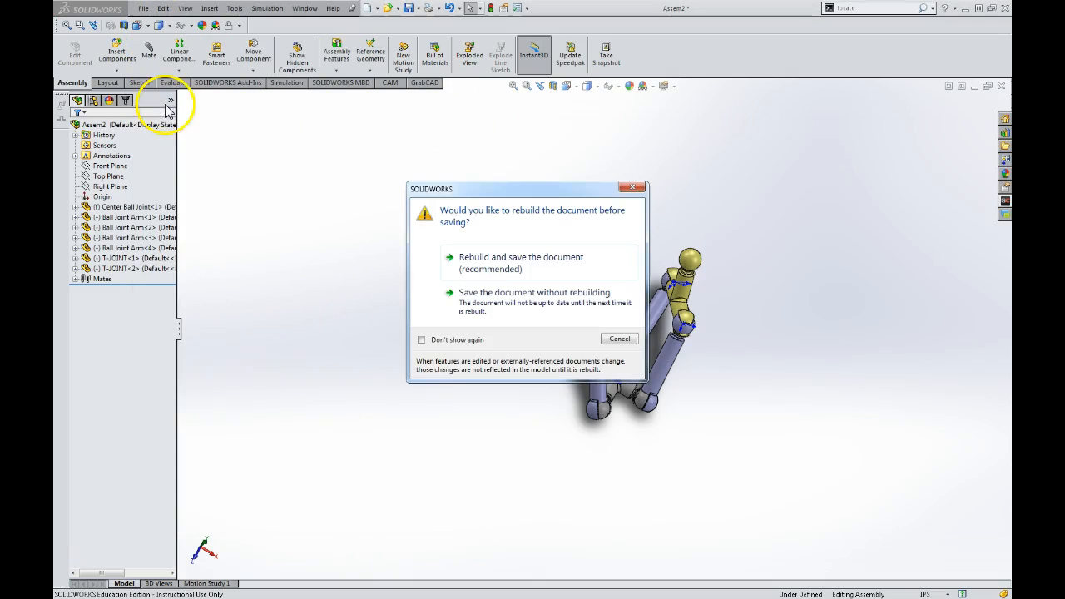
left_click(477, 263)
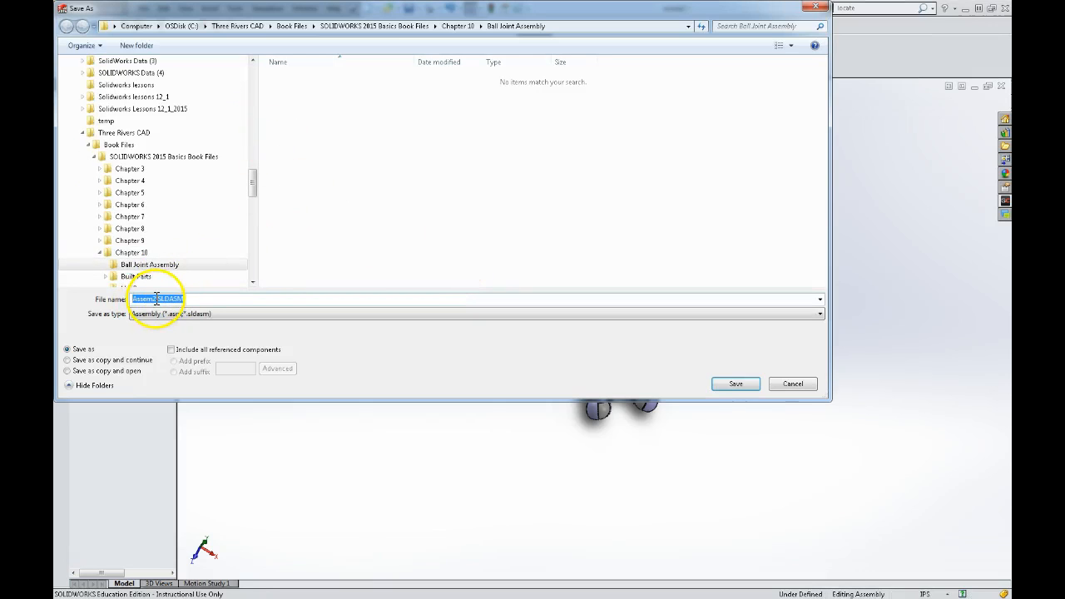
double_click(157, 299)
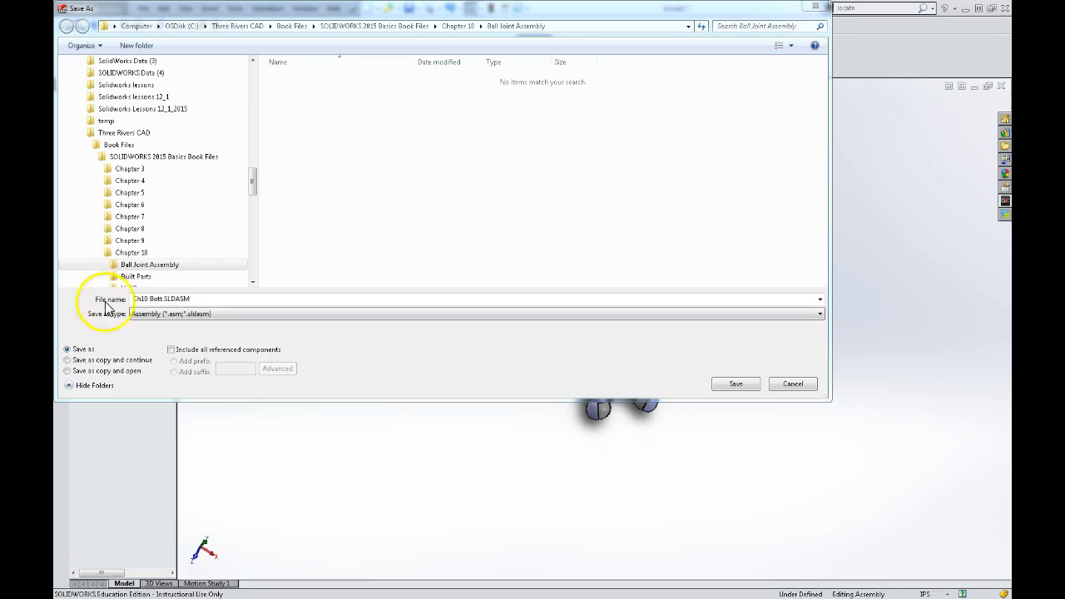
left_click(163, 302)
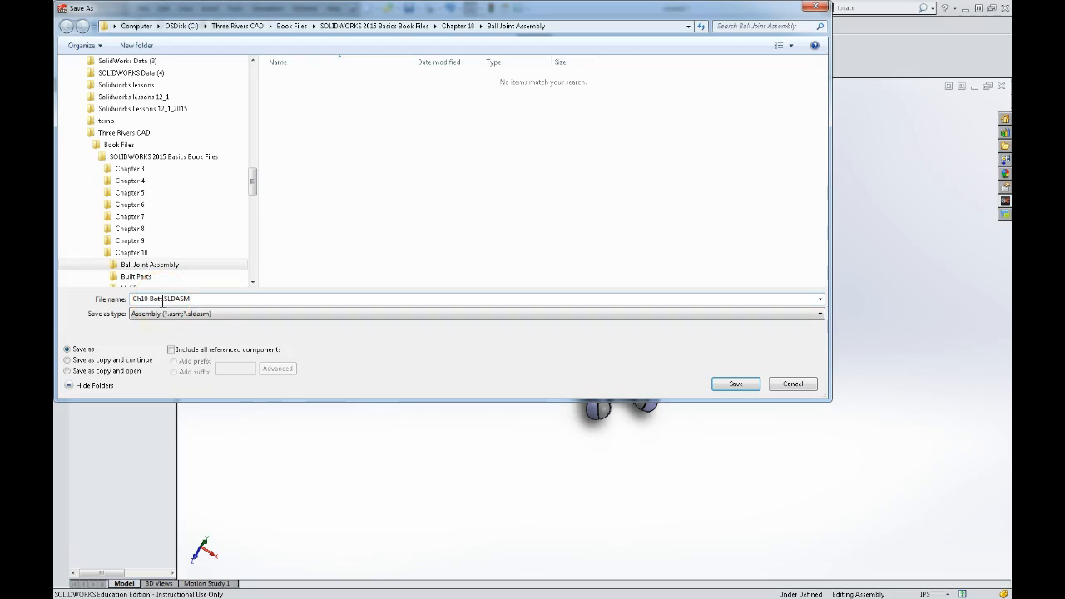
type("p")
left_click(114, 135)
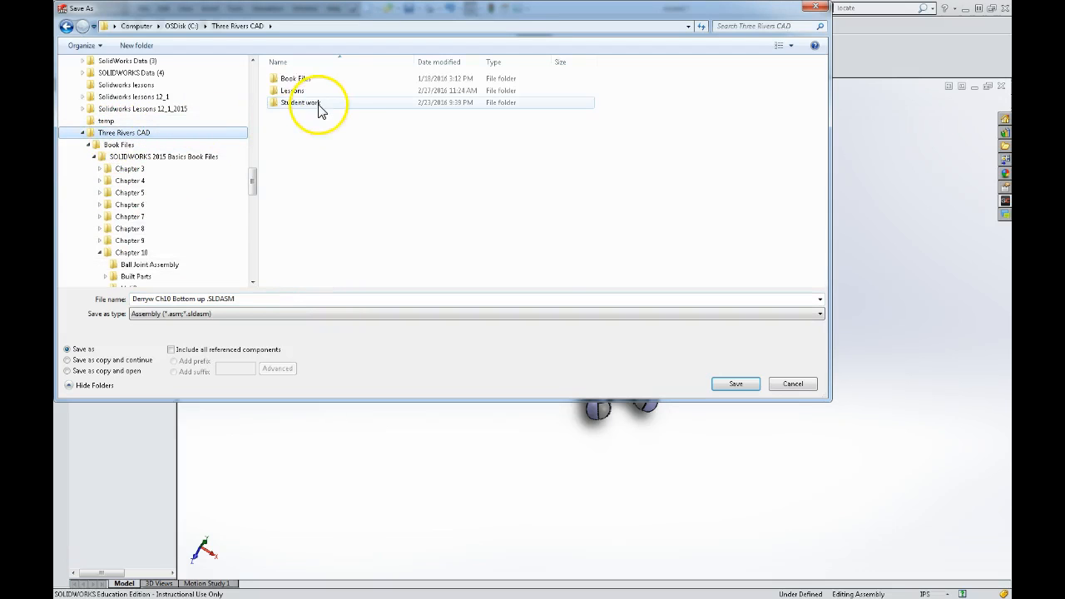
double_click(293, 91)
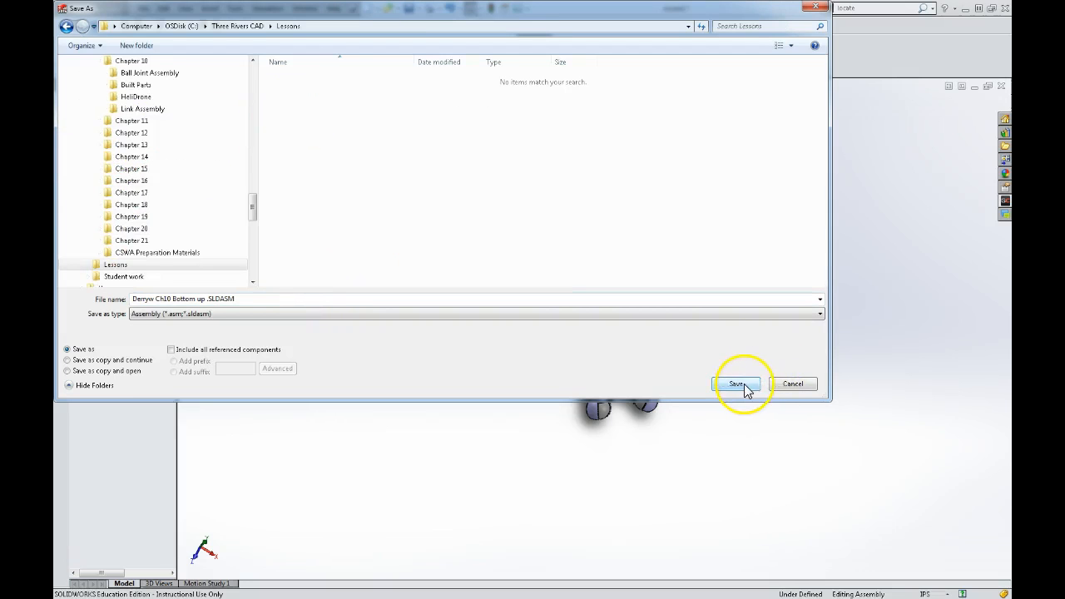